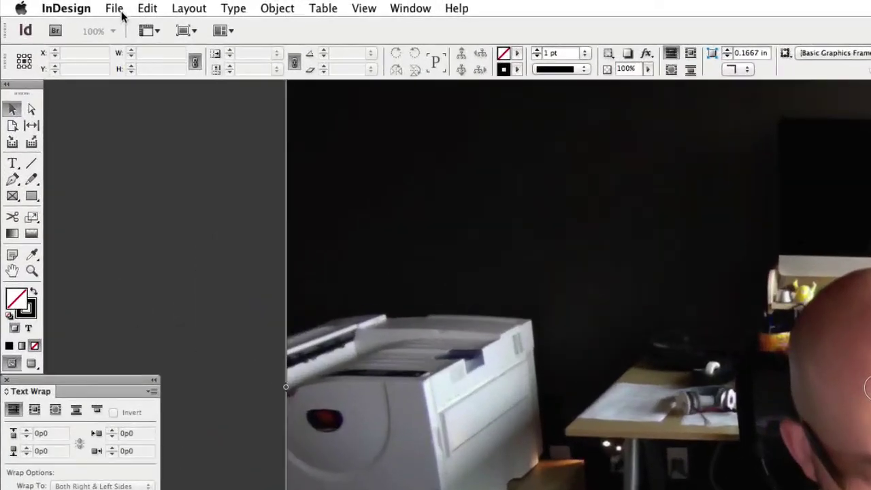
Start opening a file and browse the LC-FILES01 server to the MEDIA TOOLBOXES folder under Share and Experience.
{"action": "left_click", "coordinate": [50, 3]}
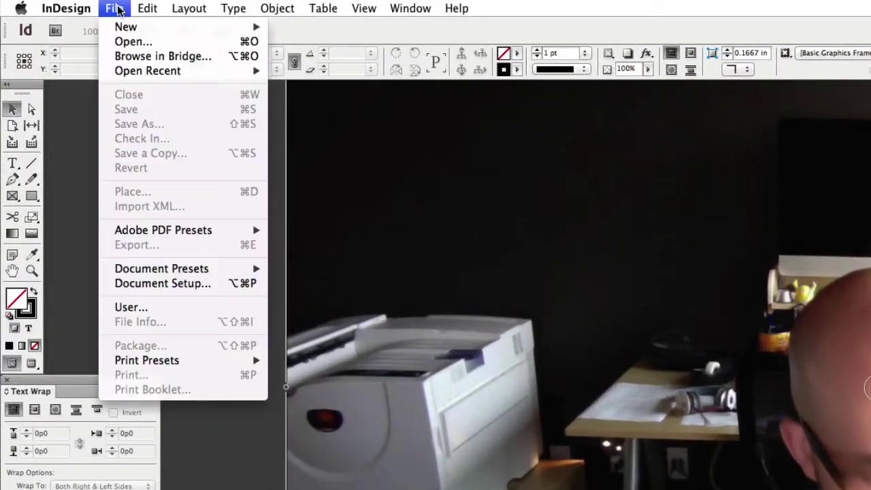
{"action": "left_click", "coordinate": [133, 42]}
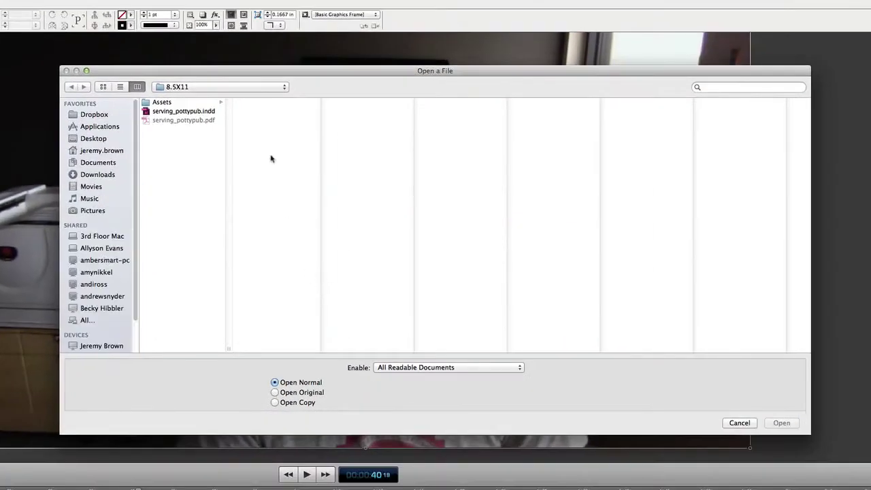
{"action": "left_click_drag", "start_coordinate": [247, 79], "coordinate": [235, 95]}
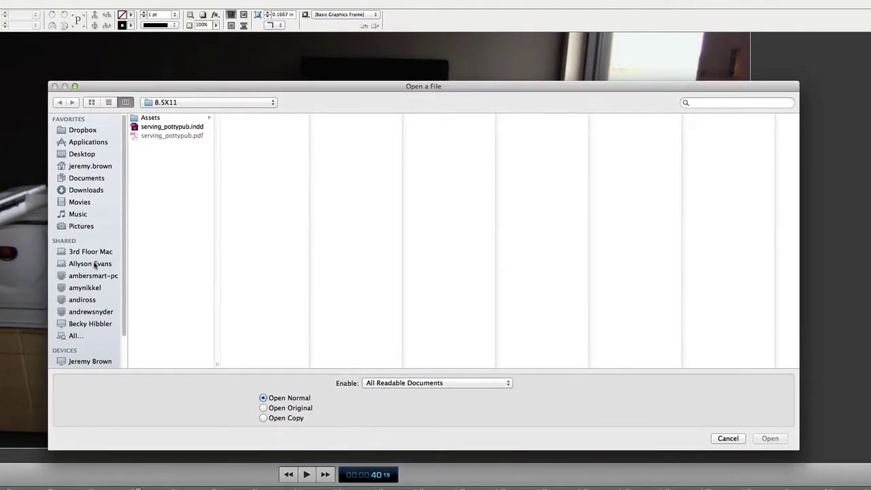
{"action": "scroll", "coordinate": [95, 273], "scroll_direction": "down", "scroll_amount": 3}
{"action": "scroll", "coordinate": [93, 296], "scroll_direction": "up", "scroll_amount": 3}
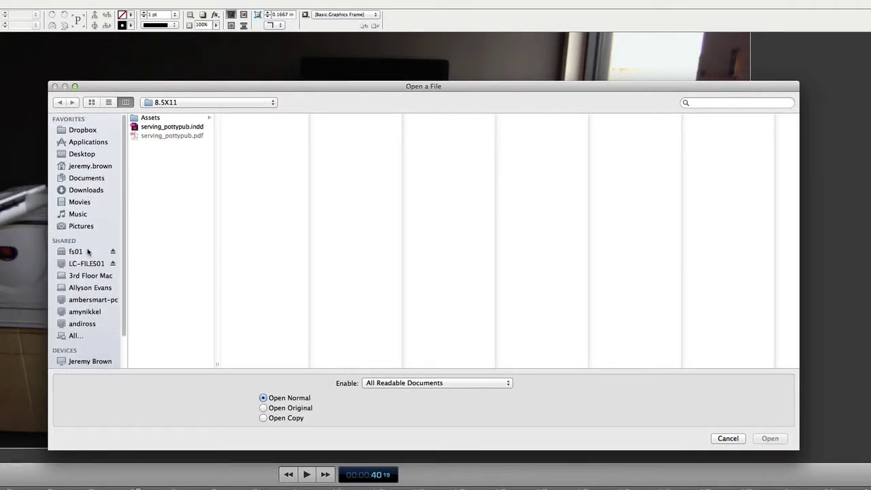
{"action": "left_click", "coordinate": [86, 264]}
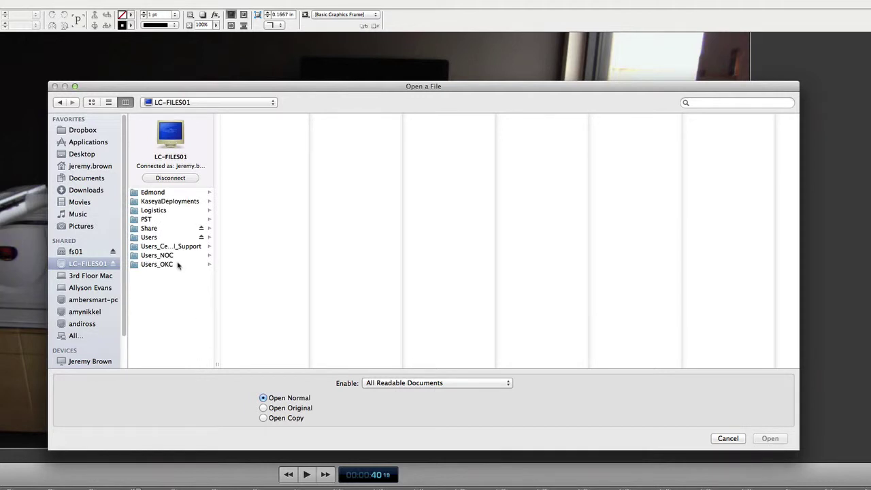
{"action": "left_click", "coordinate": [150, 228]}
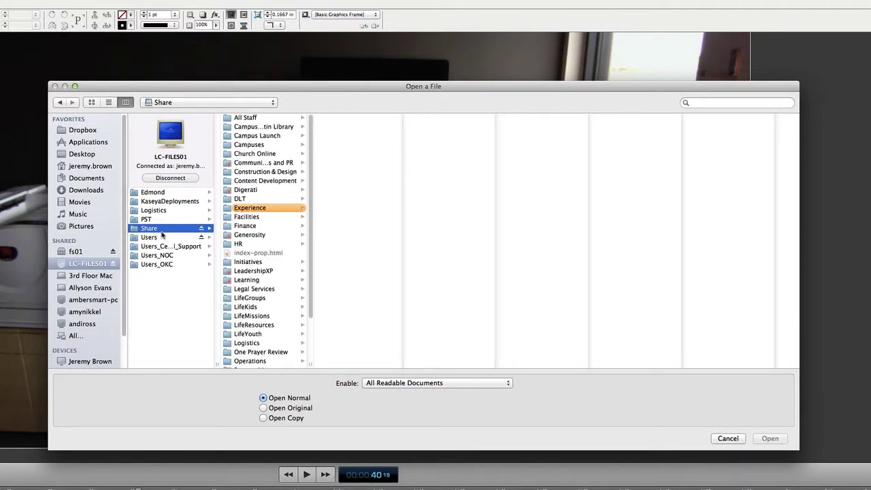
{"action": "left_click", "coordinate": [252, 208]}
{"action": "scroll", "coordinate": [340, 219], "scroll_direction": "down", "scroll_amount": 5}
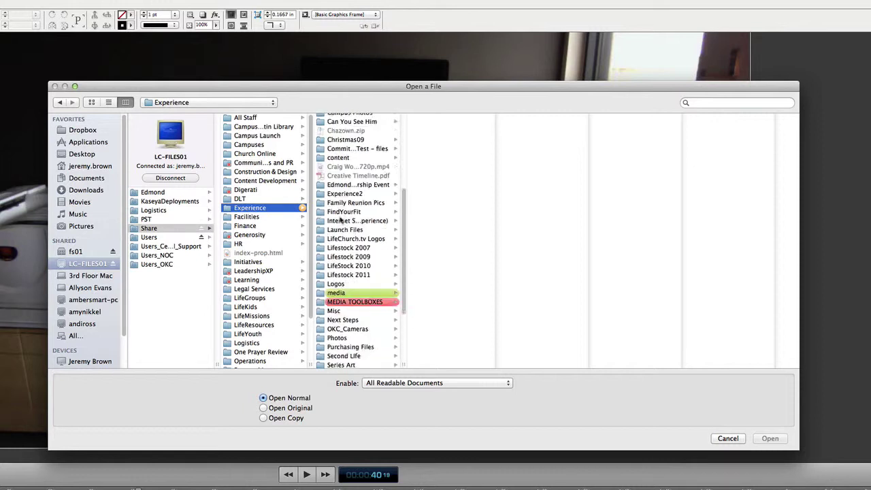
{"action": "scroll", "coordinate": [340, 219], "scroll_direction": "down", "scroll_amount": 4}
{"action": "left_click", "coordinate": [360, 242]}
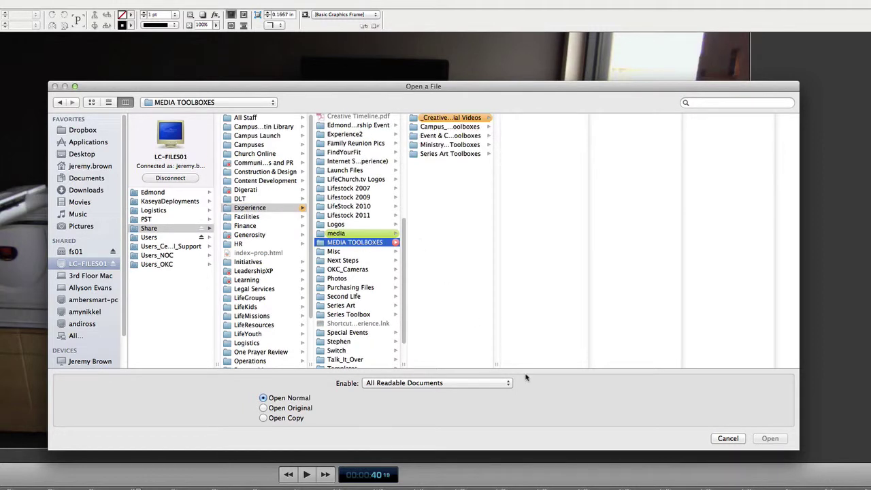
{"action": "left_click_drag", "start_coordinate": [496, 365], "coordinate": [536, 361]}
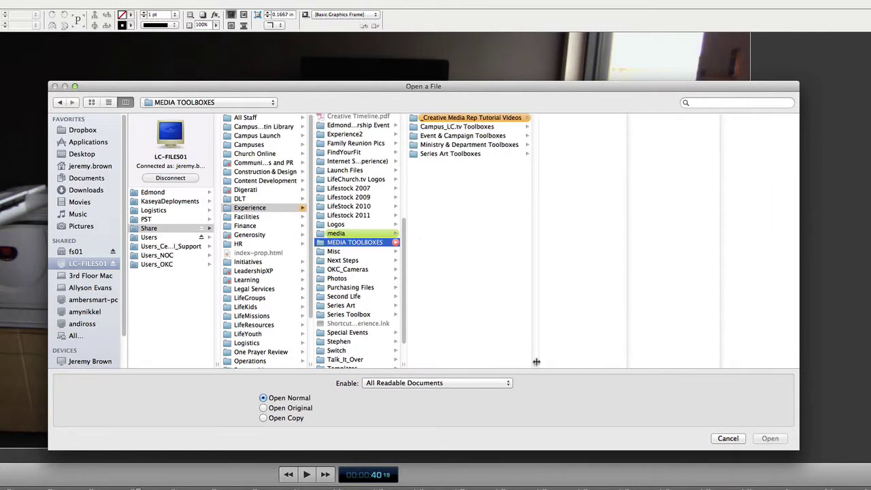
Open serving_pottypub.indd from the 8.5X11 folder under Event & Campaign Toolboxes and Serving.
{"action": "left_click", "coordinate": [441, 138]}
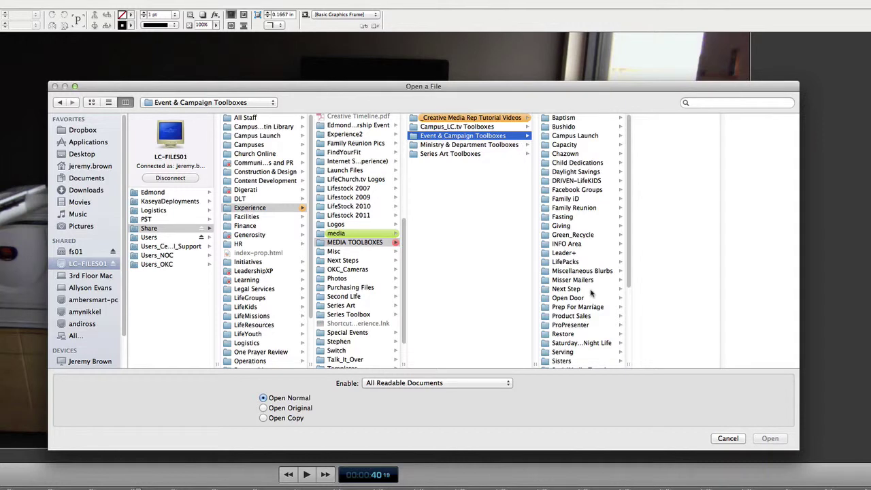
{"action": "scroll", "coordinate": [591, 266], "scroll_direction": "down", "scroll_amount": 1}
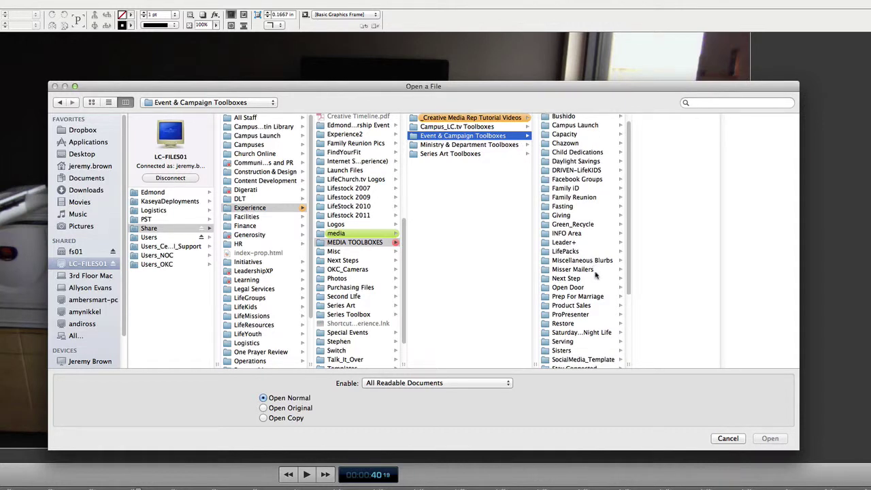
{"action": "scroll", "coordinate": [591, 270], "scroll_direction": "down", "scroll_amount": 1}
{"action": "left_click", "coordinate": [575, 338]}
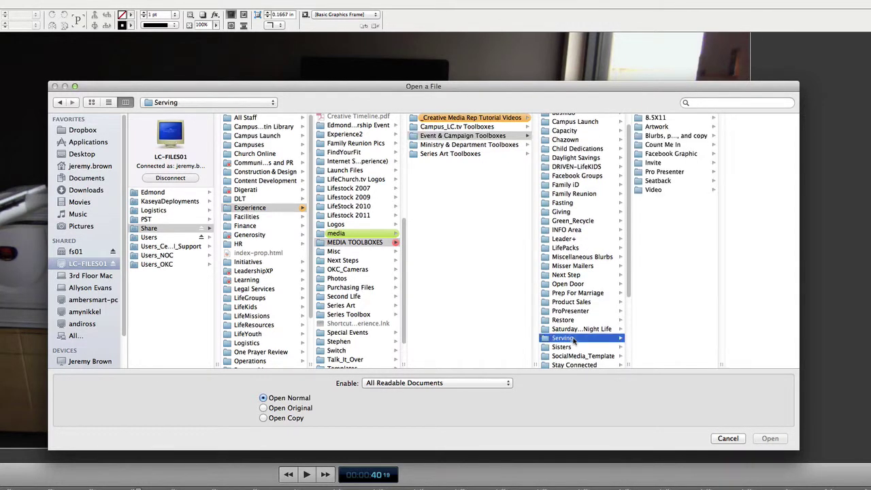
{"action": "left_click", "coordinate": [655, 119]}
{"action": "left_click", "coordinate": [748, 127]}
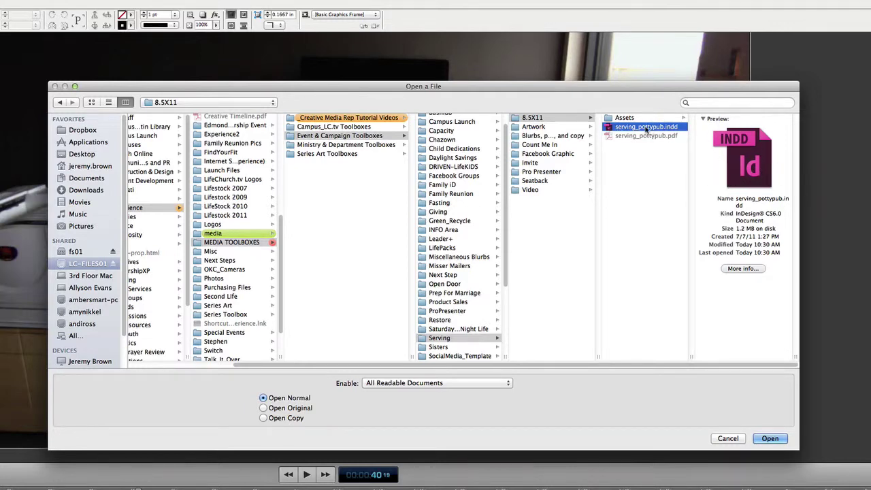
{"action": "left_click", "coordinate": [770, 438]}
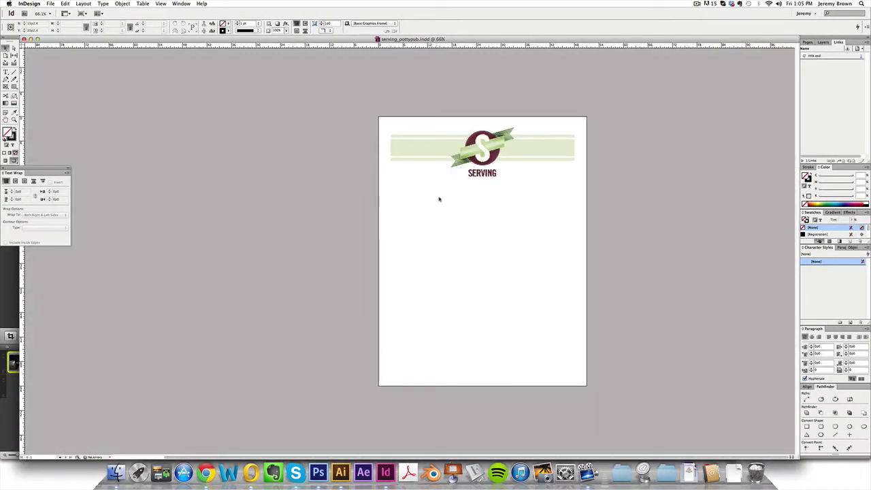
{"action": "key", "text": "b"}
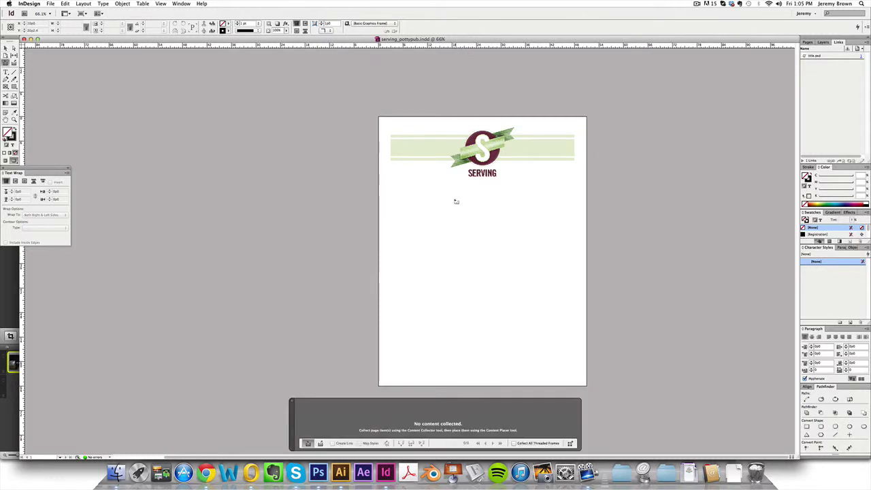
{"action": "key", "text": "b"}
{"action": "key", "text": "b"}
{"action": "key", "text": "b"}
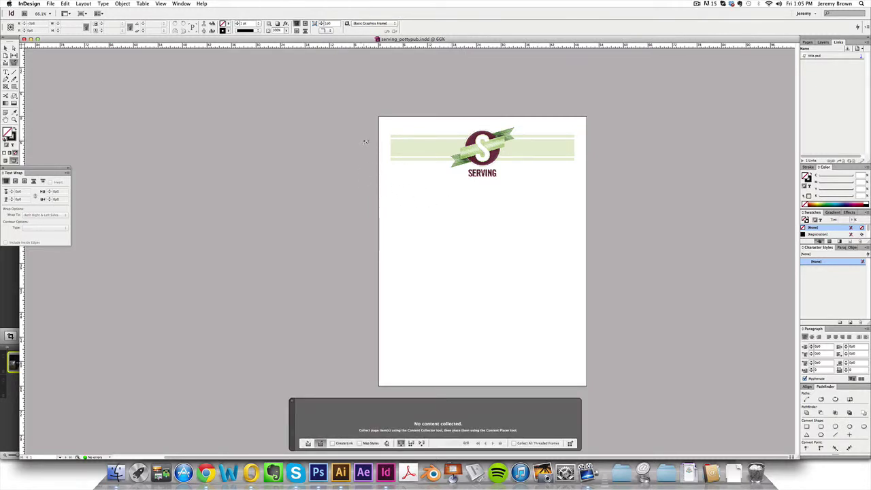
{"action": "key", "text": "v"}
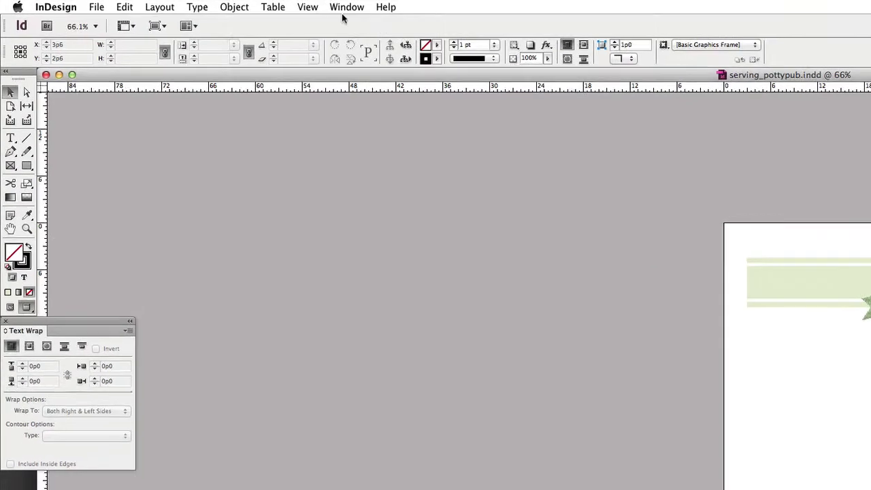
Set the document's display performance to High Quality Display.
{"action": "left_click", "coordinate": [161, 4]}
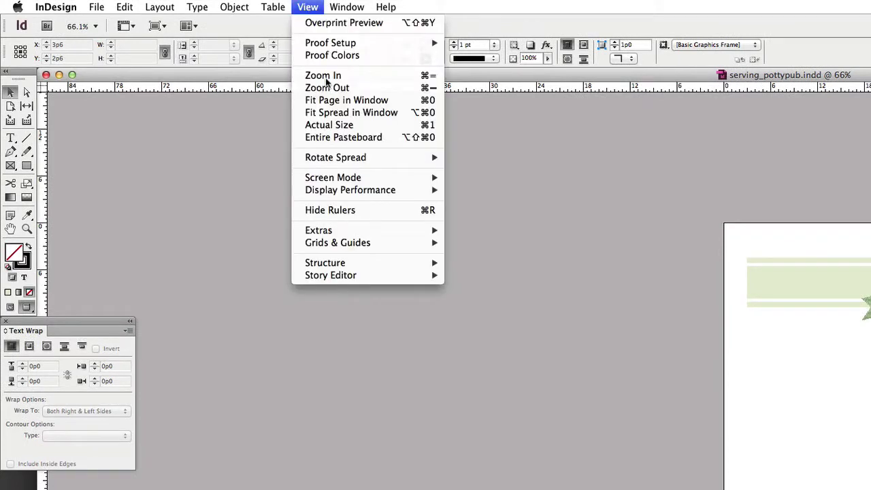
{"action": "mouse_move", "coordinate": [369, 191]}
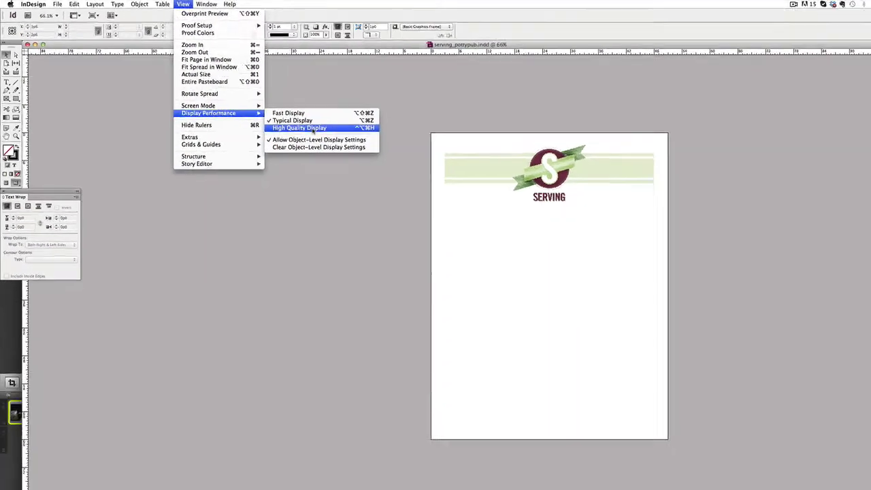
{"action": "left_click", "coordinate": [510, 215]}
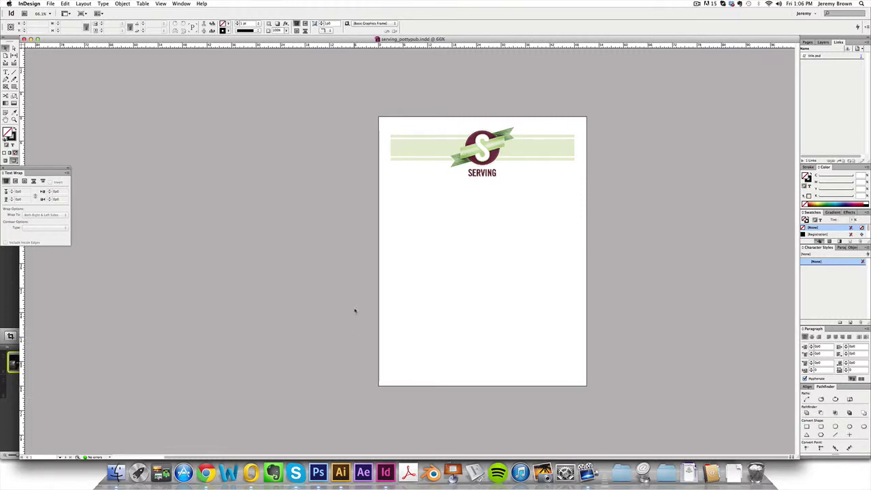
Switch the document from preview to normal screen mode to show the margins and frame edges.
{"action": "key", "text": "w"}
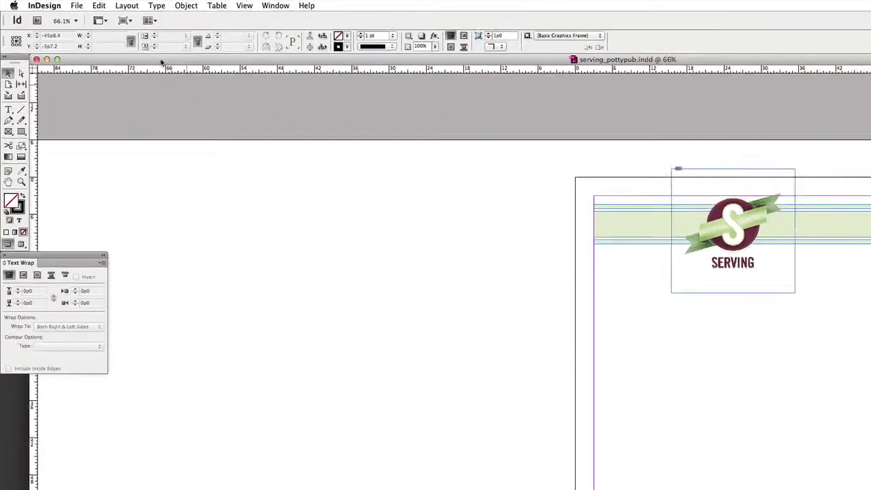
{"action": "left_click", "coordinate": [83, 3]}
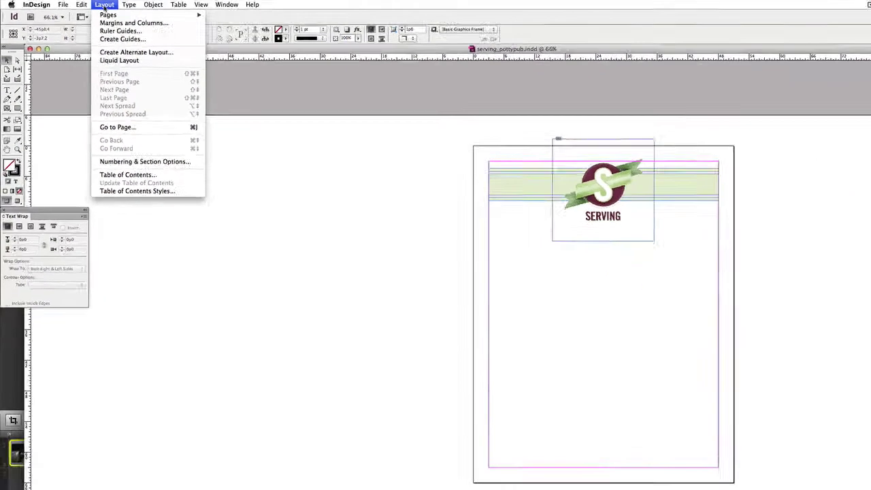
{"action": "left_click", "coordinate": [487, 203]}
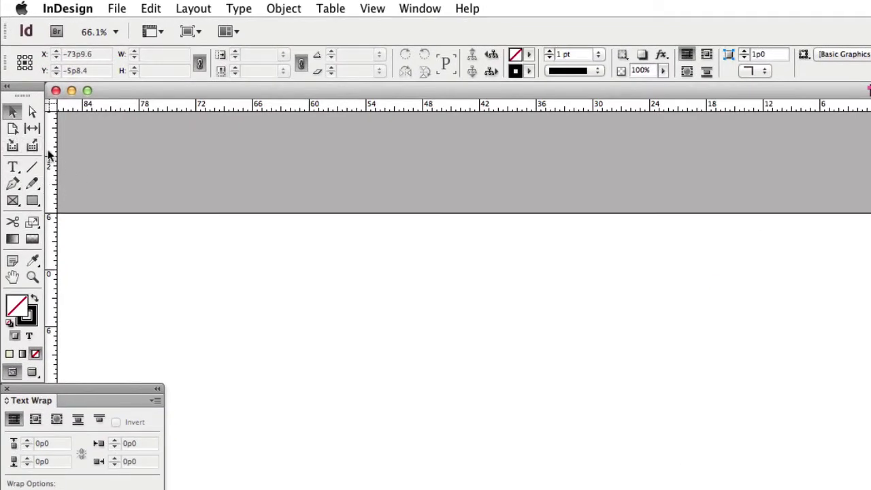
Draw a text frame from the left margin beside the SERVING title to the page's lower-right margin corner, and test it with random letters.
{"action": "left_click", "coordinate": [11, 168]}
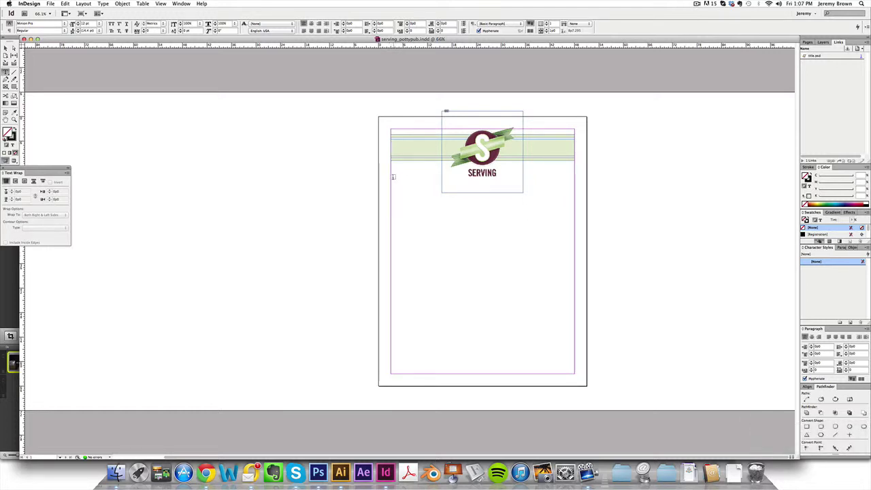
{"action": "left_click_drag", "start_coordinate": [391, 175], "coordinate": [411, 198]}
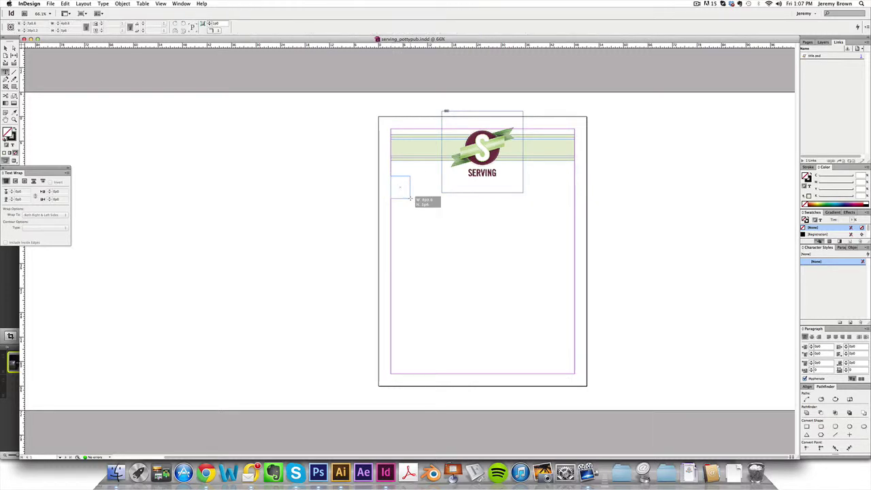
{"action": "left_click_drag", "start_coordinate": [410, 198], "coordinate": [574, 374]}
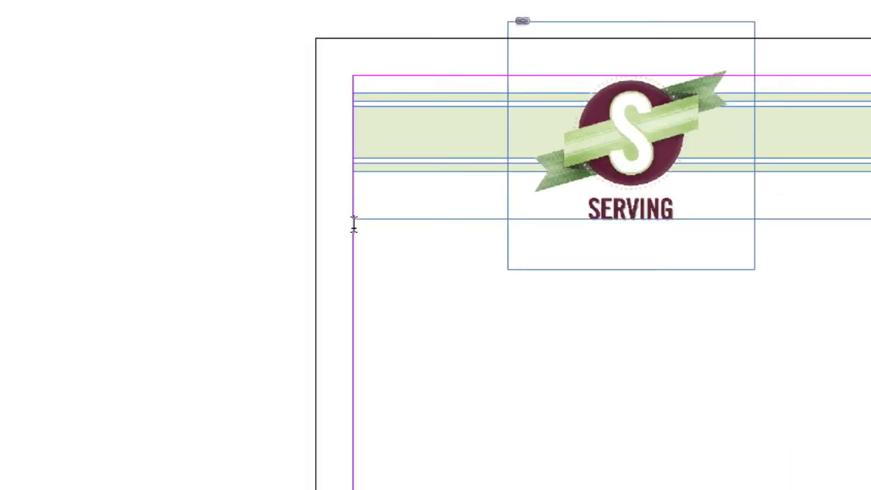
{"action": "type", "text": "asdasdfadsfasdf"}
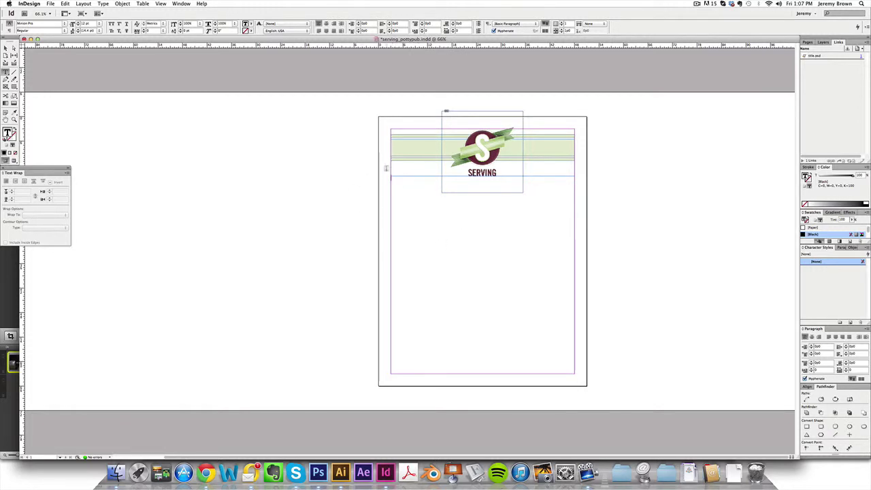
{"action": "key", "text": "Escape"}
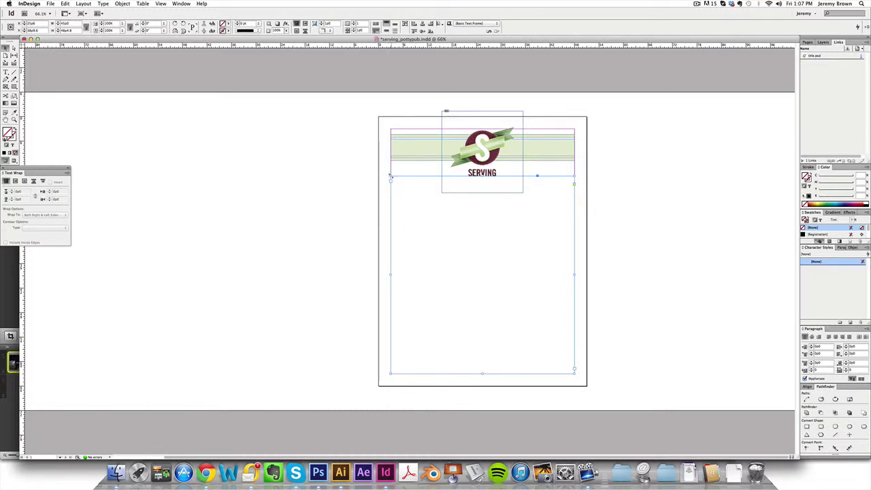
Lower the top edge of the text frame so it sits just below the SERVING title.
{"action": "mouse_move", "coordinate": [390, 176]}
{"action": "left_mouse_down"}
{"action": "mouse_move", "coordinate": [407, 197]}
{"action": "mouse_move", "coordinate": [387, 177]}
{"action": "left_mouse_up"}
{"action": "left_click_drag", "start_coordinate": [390, 175], "coordinate": [390, 175]}
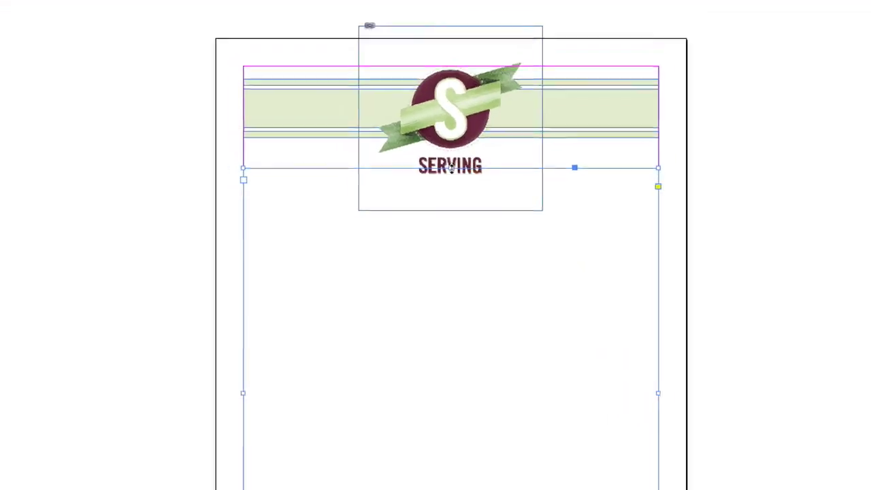
{"action": "left_click_drag", "start_coordinate": [482, 175], "coordinate": [481, 202]}
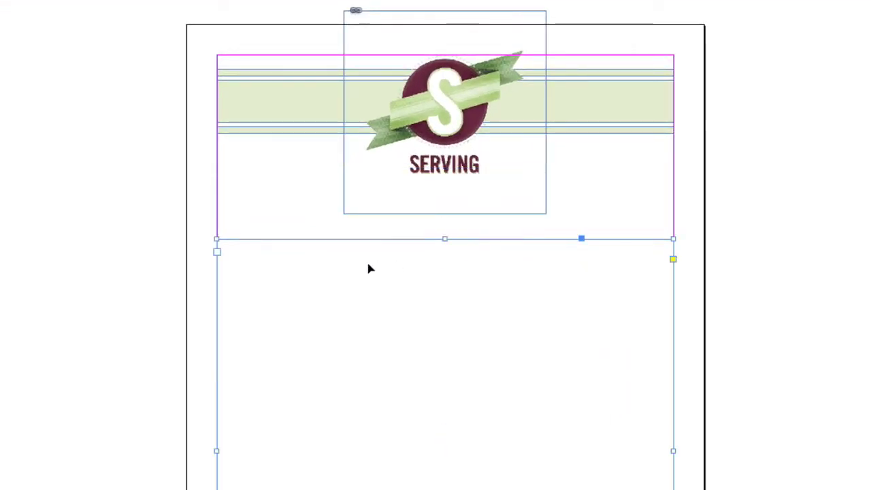
{"action": "left_click", "coordinate": [103, 329]}
{"action": "left_click", "coordinate": [307, 356]}
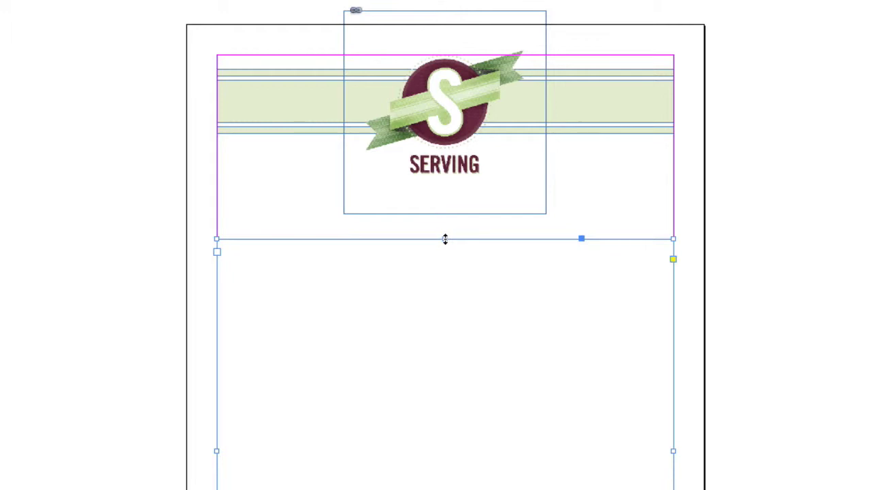
{"action": "left_click_drag", "start_coordinate": [444, 239], "coordinate": [451, 198]}
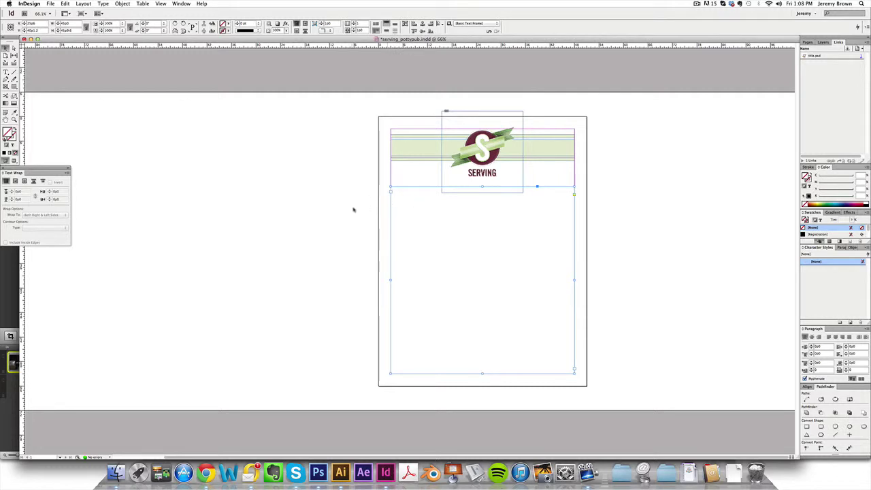
Fill the text frame below the logo with placeholder text.
{"action": "double_click", "coordinate": [401, 196]}
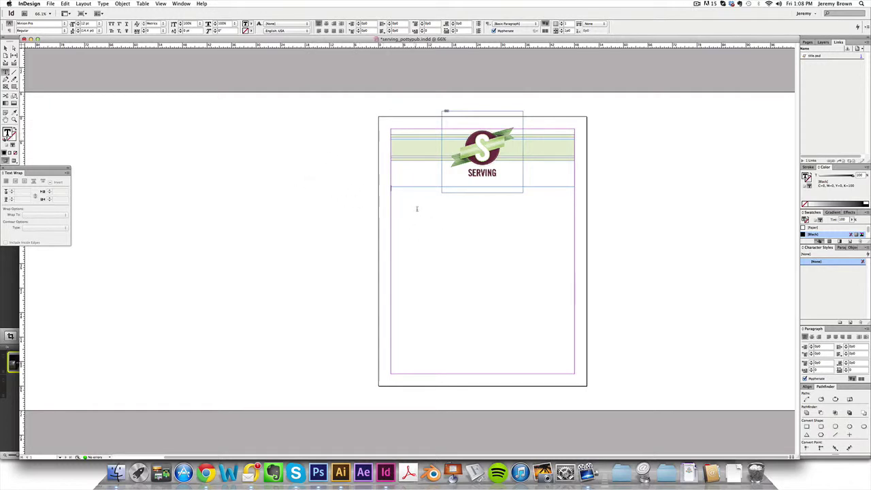
{"action": "right_click", "coordinate": [395, 198]}
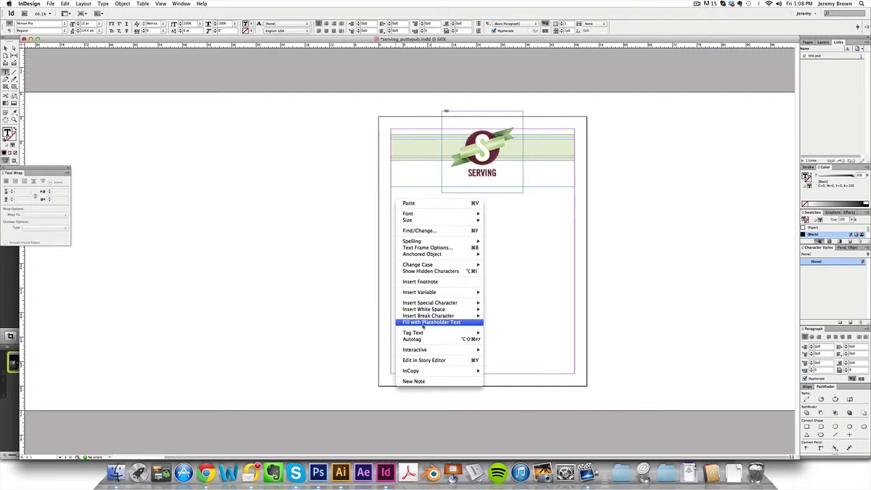
{"action": "left_click", "coordinate": [460, 325]}
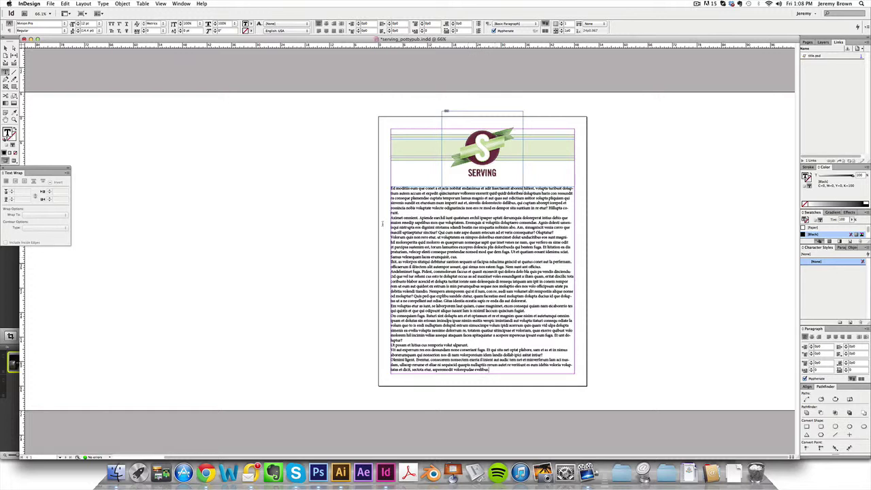
Turn off hyphenation for all the placeholder text in the frame below the logo.
{"action": "key", "text": "super+a"}
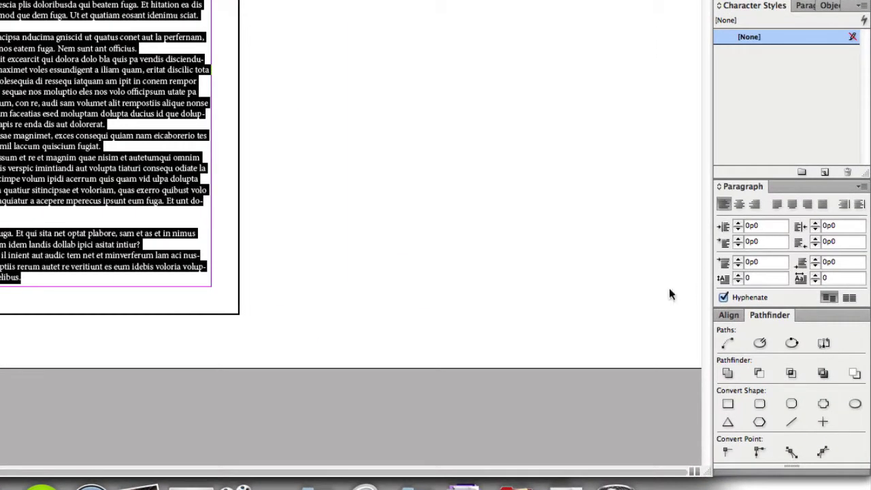
{"action": "left_click", "coordinate": [203, 58]}
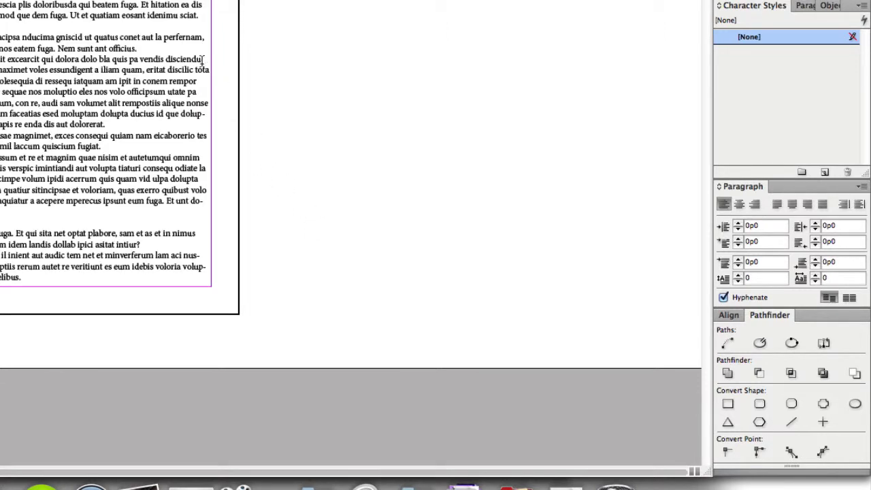
{"action": "left_click_drag", "start_coordinate": [157, 58], "coordinate": [226, 58]}
{"action": "left_click", "coordinate": [183, 65]}
{"action": "key", "text": "super+a"}
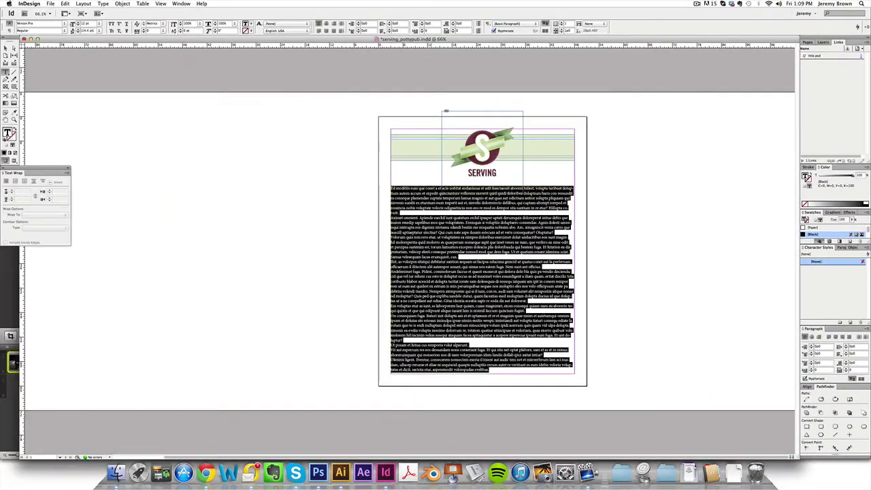
{"action": "left_click", "coordinate": [805, 378]}
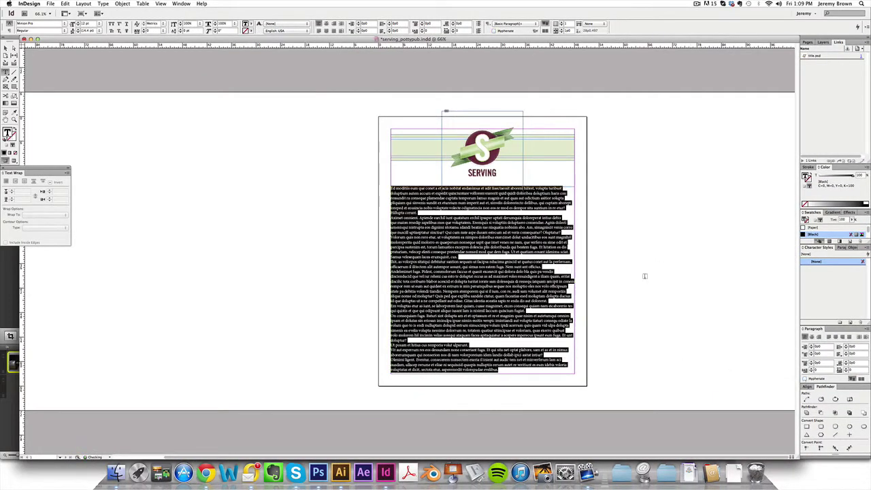
{"action": "left_click", "coordinate": [565, 278]}
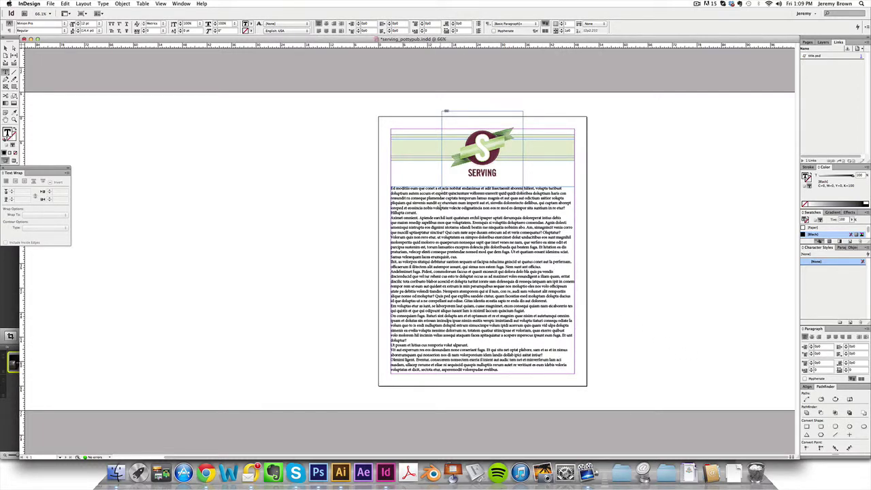
Try all the body text at a font size of 48 pt, and undo the size change.
{"action": "key", "text": "super+a"}
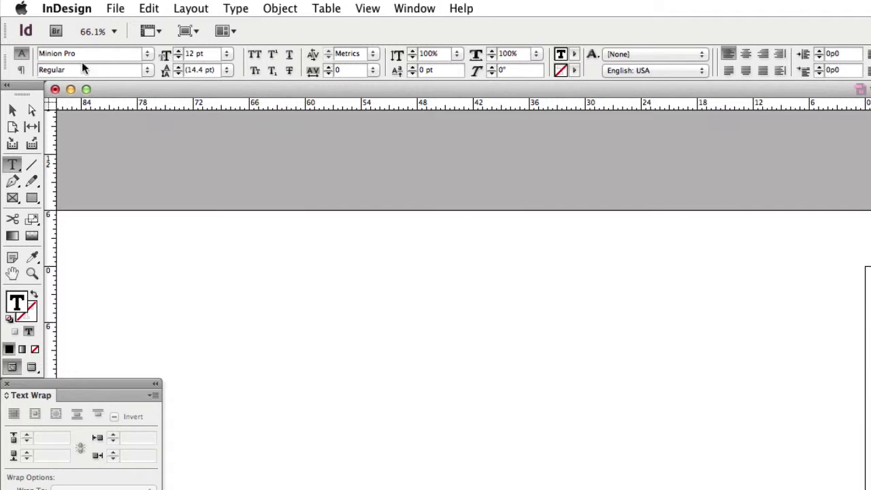
{"action": "left_click", "coordinate": [147, 69]}
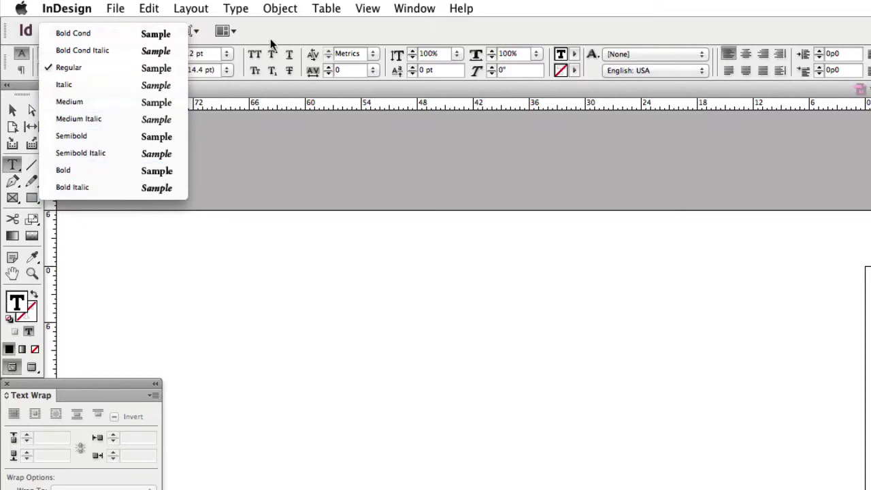
{"action": "left_click", "coordinate": [169, 83]}
{"action": "left_click", "coordinate": [228, 54]}
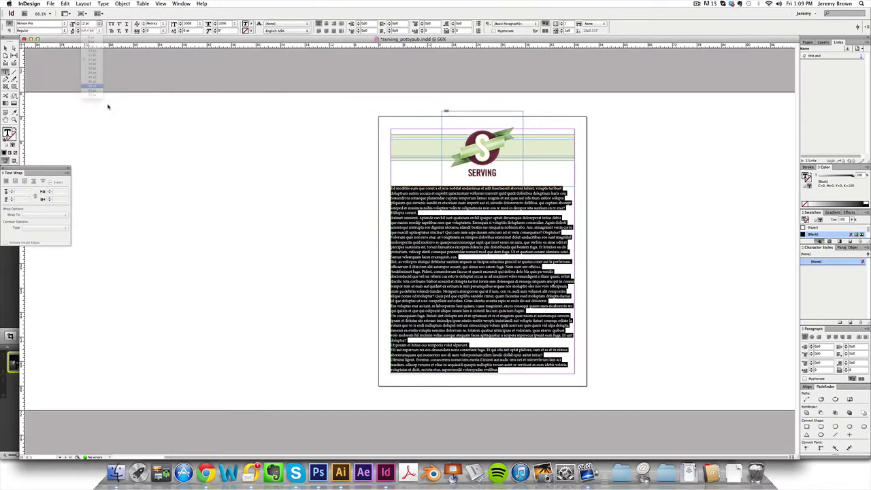
{"action": "left_click", "coordinate": [91, 86]}
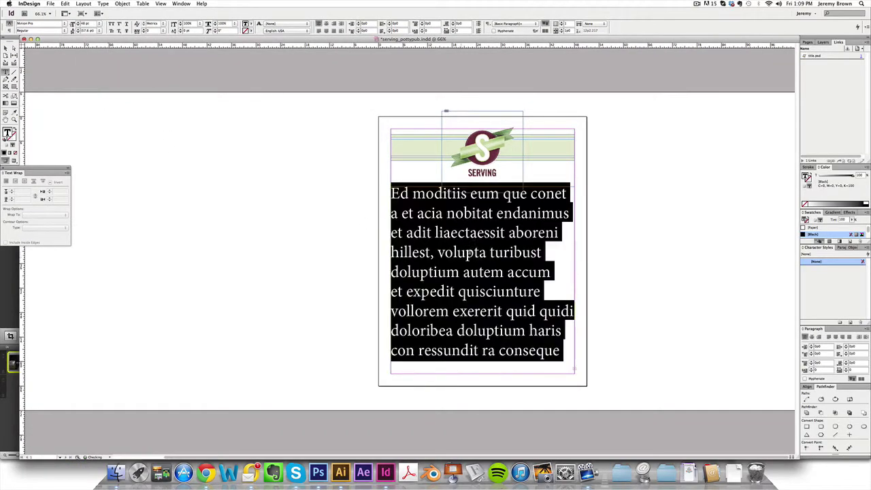
{"action": "left_click", "coordinate": [474, 250]}
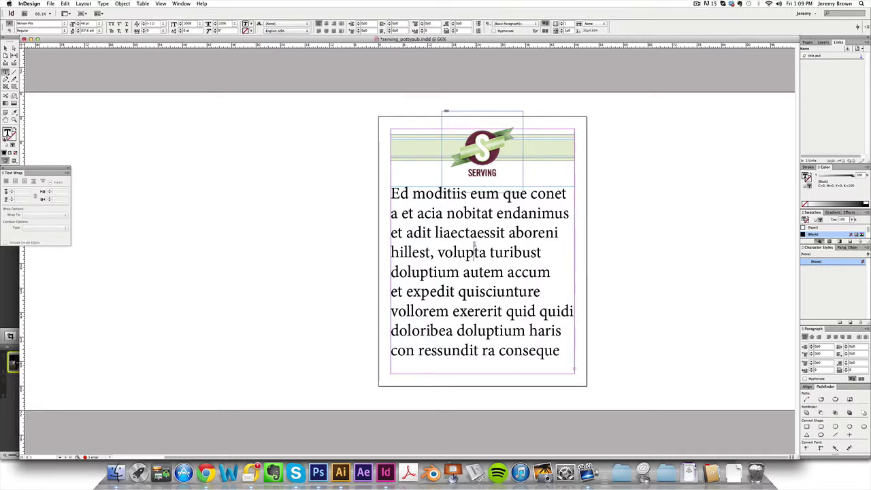
{"action": "key", "text": "super+z"}
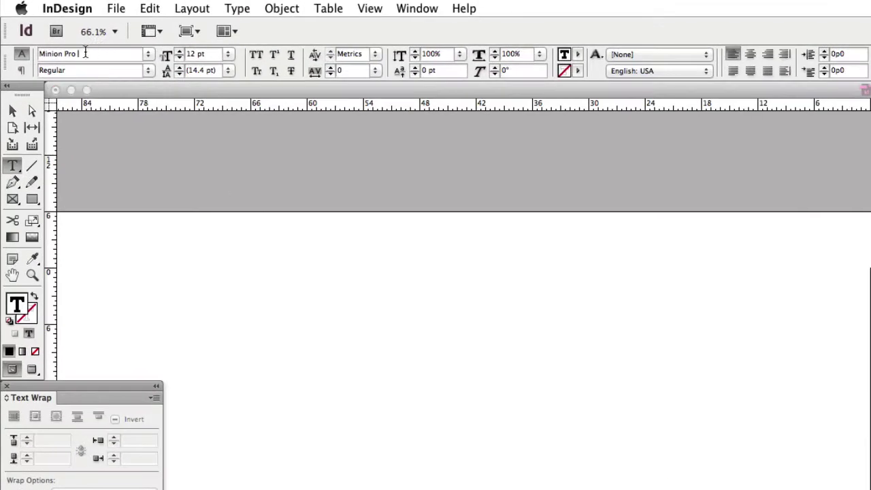
Change the font of all the body text to Helvetica Neue.
{"action": "left_click", "coordinate": [12, 54]}
{"action": "type", "text": "Helvetica Neue"}
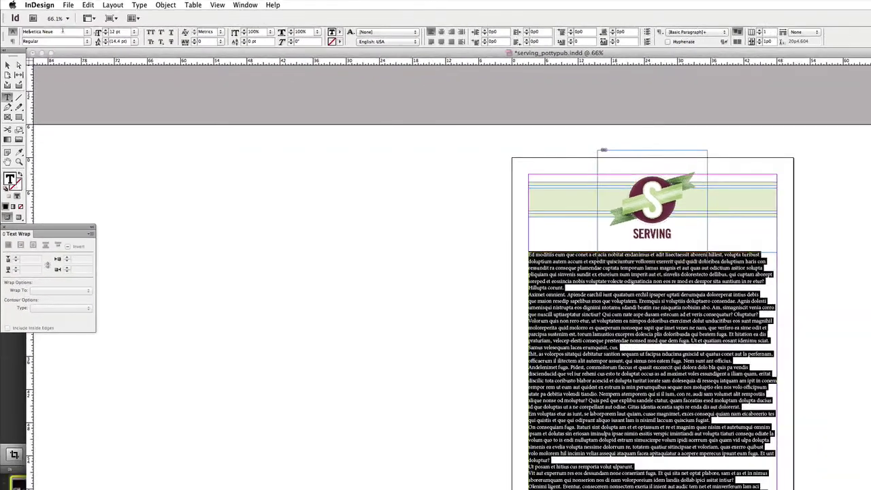
{"action": "key", "text": "Return"}
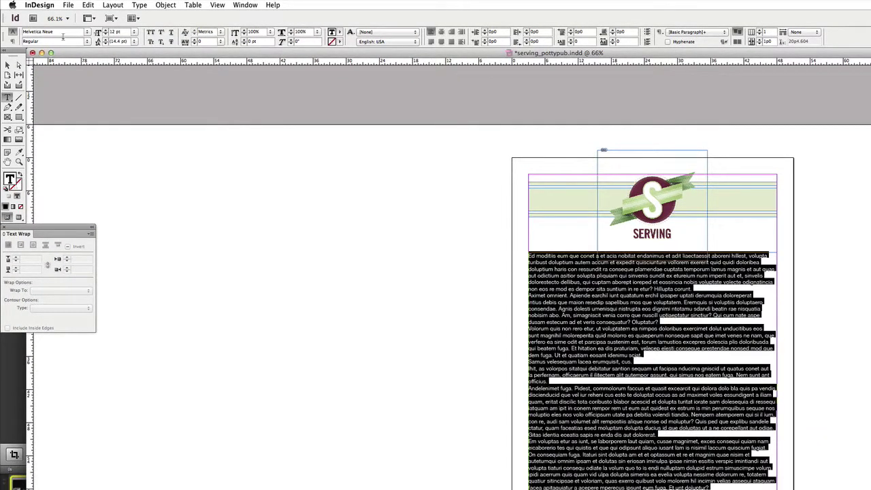
{"action": "left_click", "coordinate": [673, 352]}
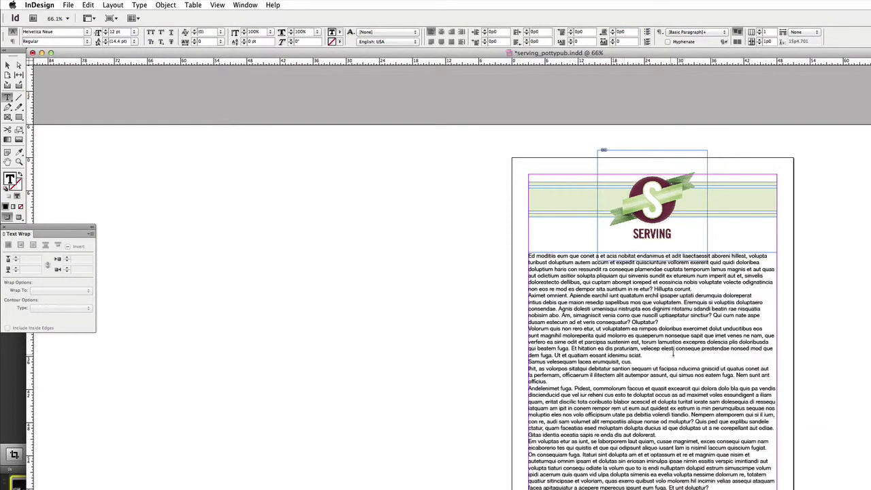
Reduce the placeholder text to its first three lines by copying them, clearing the frame and pasting them back.
{"action": "key", "text": "super+a"}
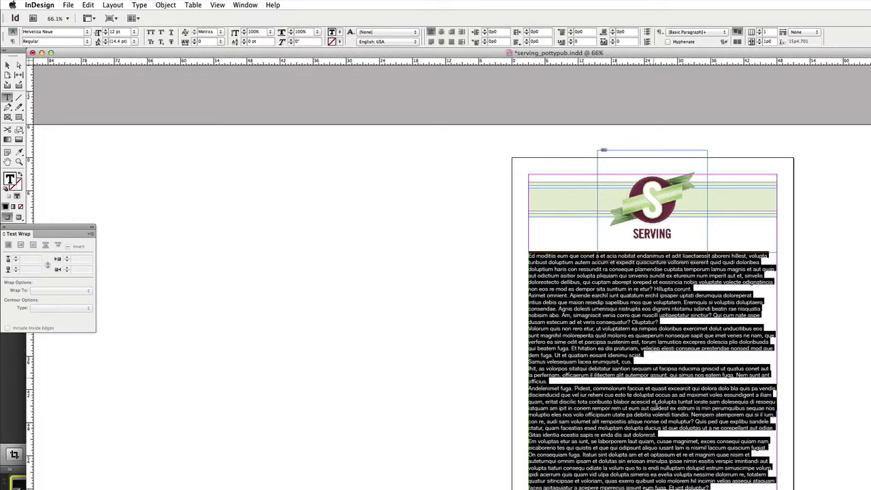
{"action": "left_click", "coordinate": [657, 415]}
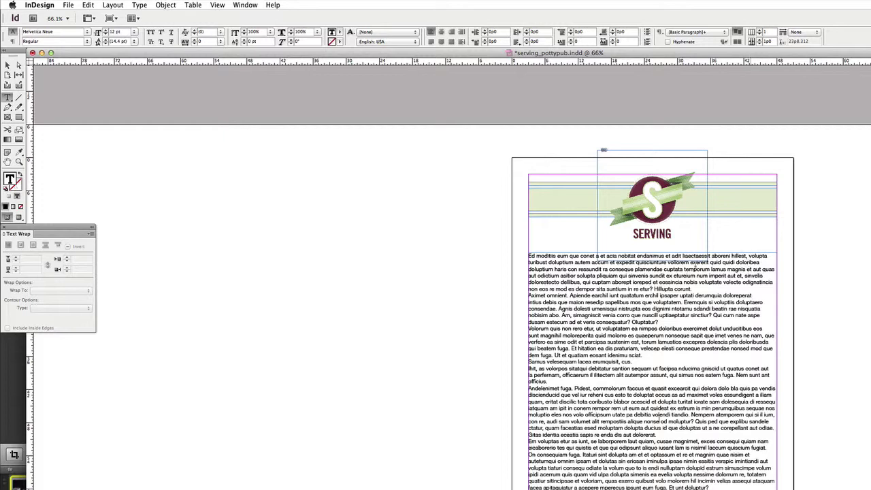
{"action": "left_click_drag", "start_coordinate": [774, 269], "coordinate": [458, 247]}
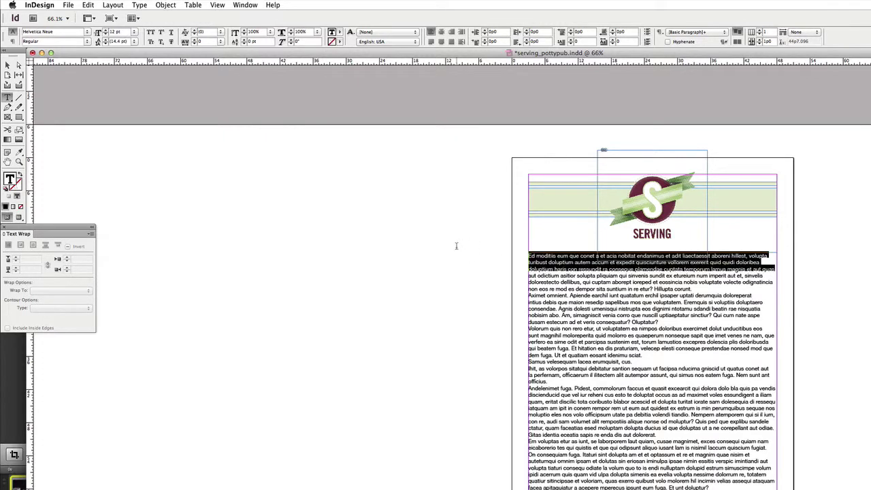
{"action": "key", "text": "super+c"}
{"action": "key", "text": "super+a"}
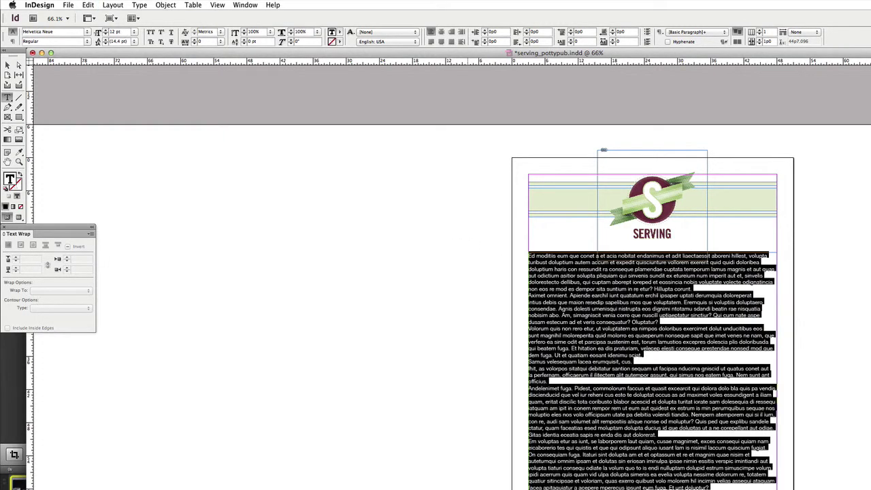
{"action": "key", "text": "BackSpace"}
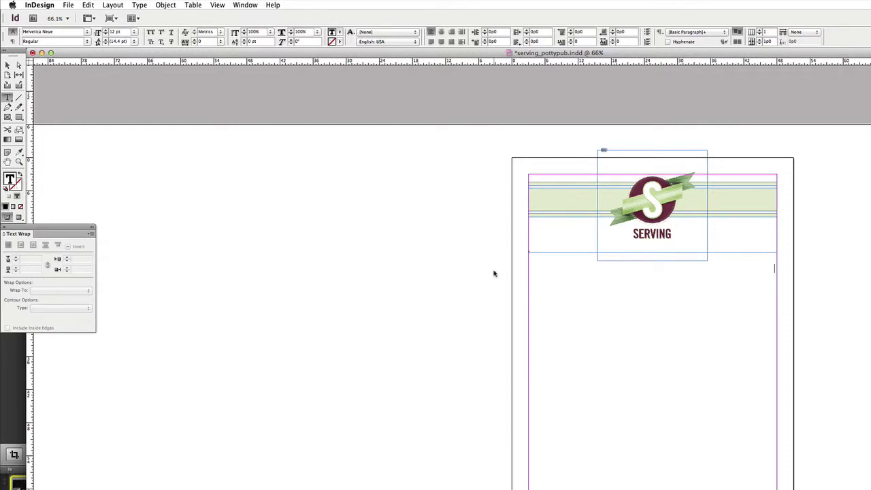
{"action": "key", "text": "super+v"}
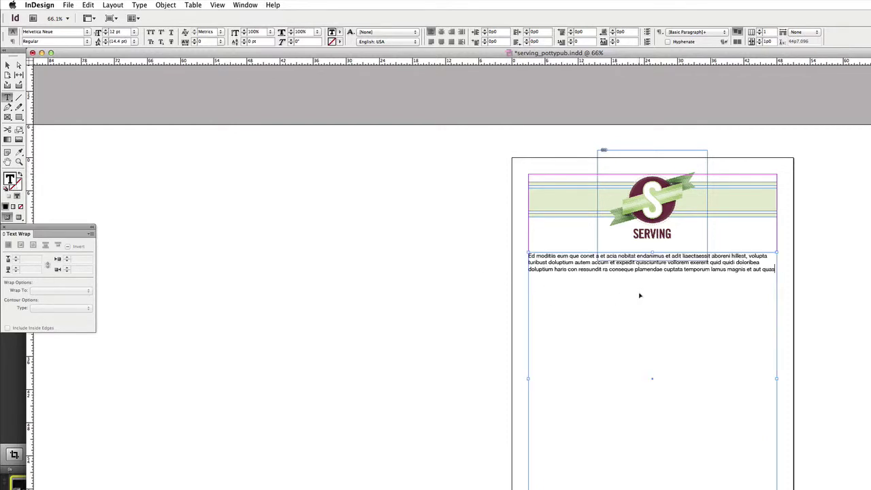
Set the remaining body text to 18 pt and align it to the center.
{"action": "key", "text": "super+a"}
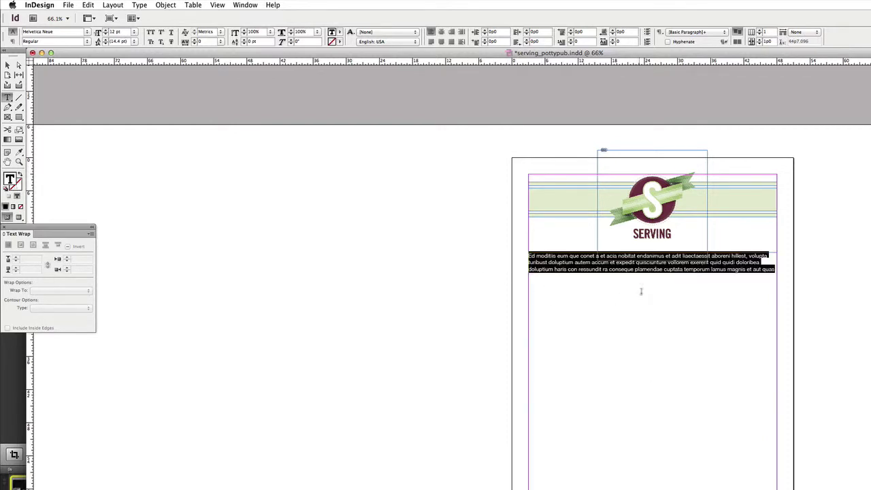
{"action": "left_click", "coordinate": [134, 32]}
{"action": "left_click", "coordinate": [123, 91]}
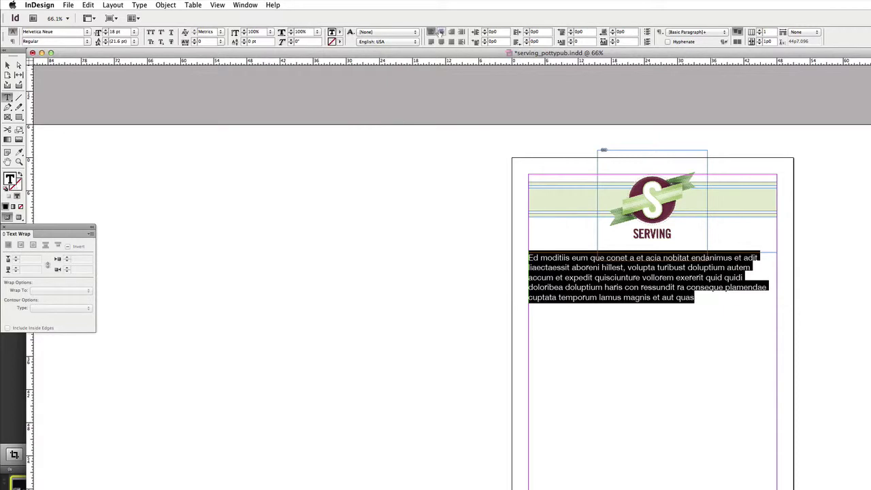
{"action": "left_click", "coordinate": [441, 32]}
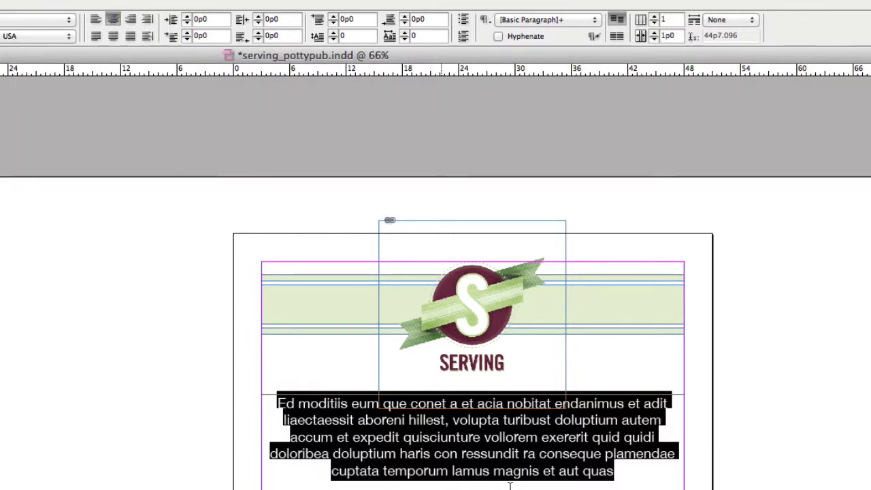
Lower the top edge of the text frame to leave more space below the SERVING title, and deselect the frame.
{"action": "left_click", "coordinate": [184, 394]}
{"action": "key", "text": "Escape"}
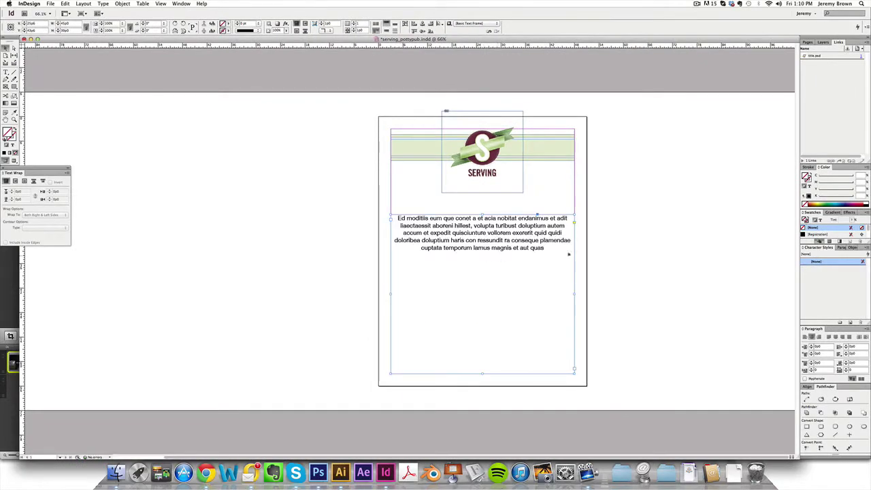
{"action": "left_click", "coordinate": [623, 265]}
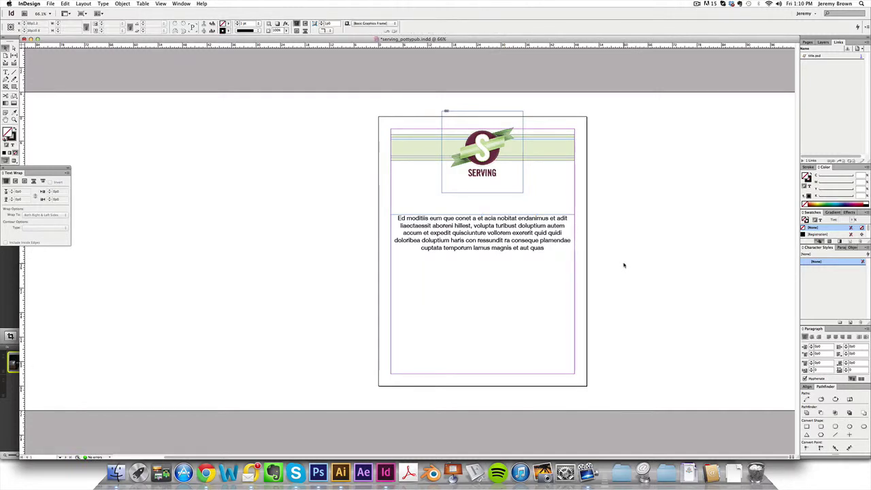
Preview the page without guides and frame edges, and return to the normal screen mode.
{"action": "key", "text": "w"}
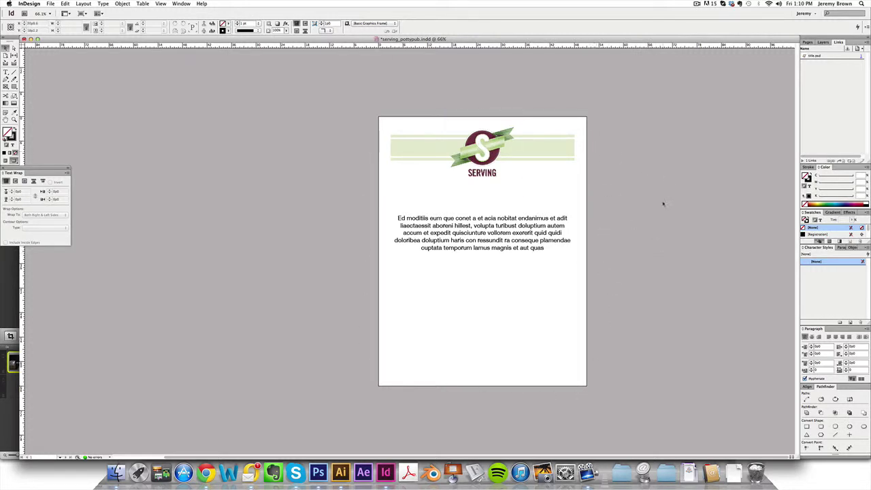
{"action": "key", "text": "w"}
{"action": "key", "text": "w"}
{"action": "key", "text": "w"}
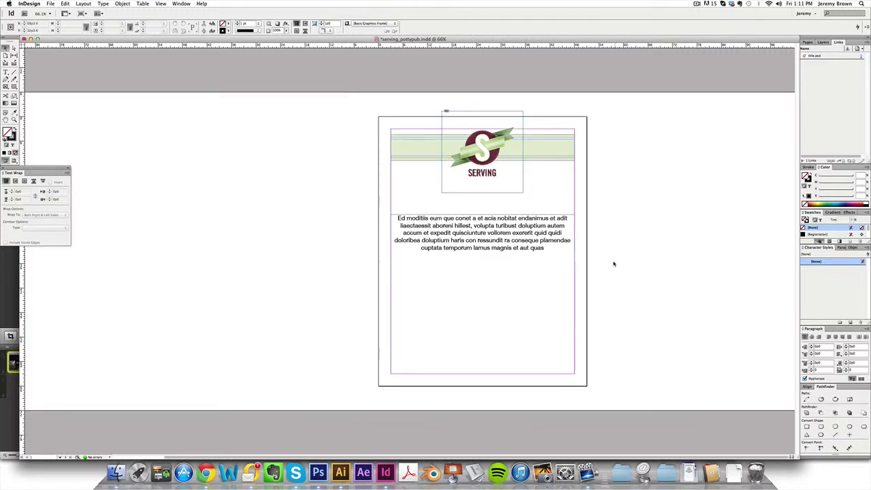
Select the whole body paragraph and enlarge the swatch list to browse the available colors for it.
{"action": "double_click", "coordinate": [496, 238]}
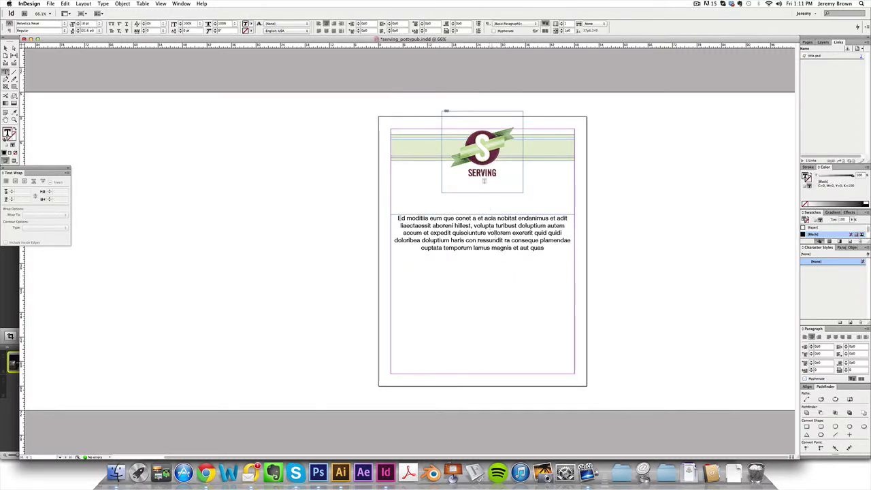
{"action": "left_click_drag", "start_coordinate": [542, 248], "coordinate": [353, 213]}
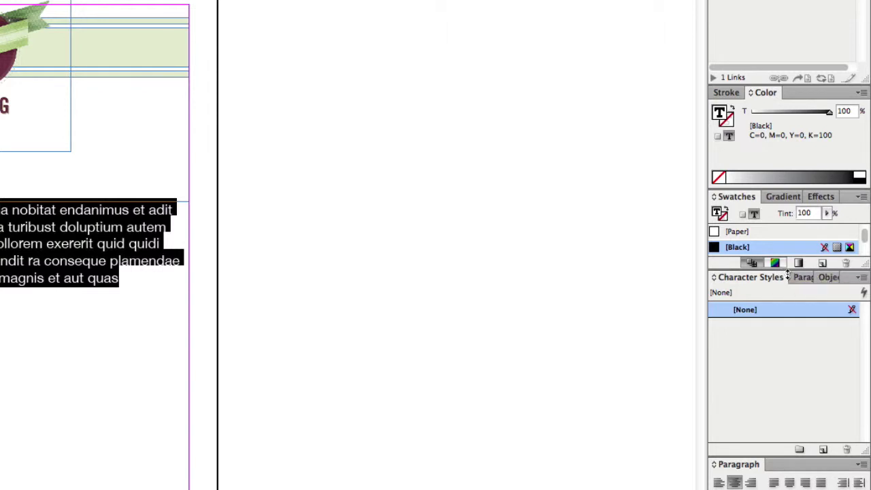
{"action": "left_click_drag", "start_coordinate": [790, 270], "coordinate": [789, 355]}
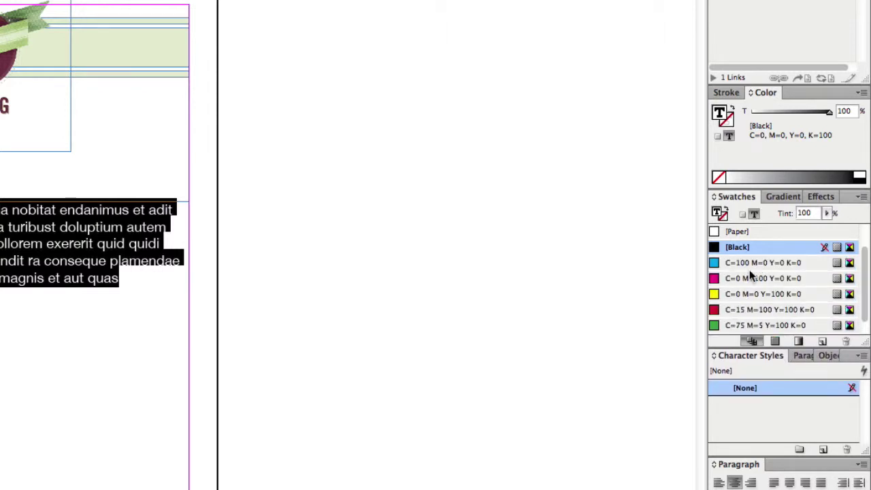
{"action": "scroll", "coordinate": [770, 264], "scroll_direction": "down", "scroll_amount": 1}
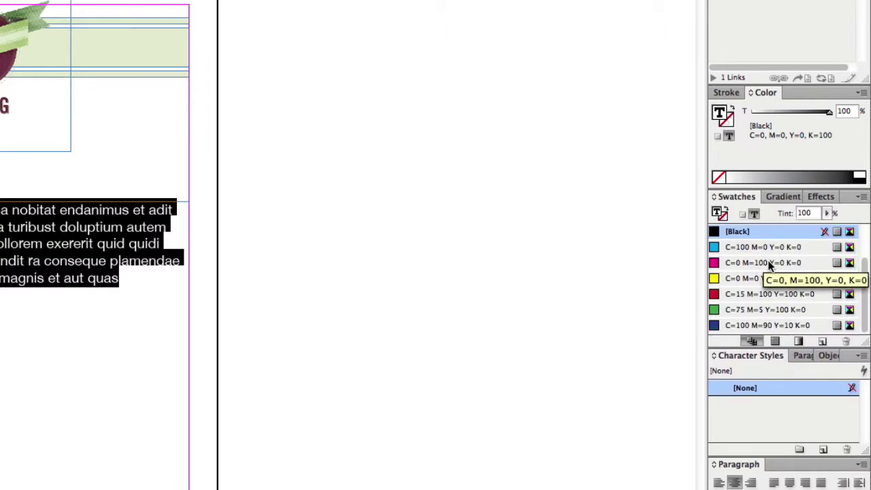
{"action": "scroll", "coordinate": [770, 264], "scroll_direction": "up", "scroll_amount": 3}
{"action": "scroll", "coordinate": [770, 264], "scroll_direction": "down", "scroll_amount": 3}
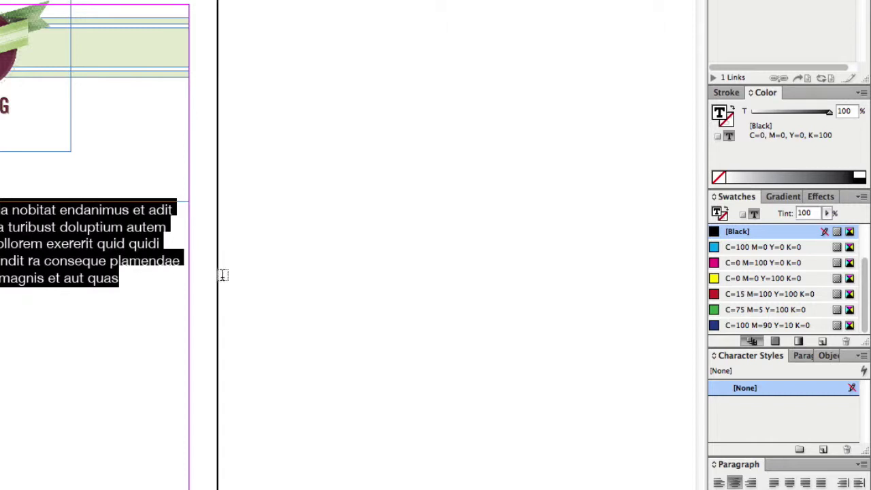
Try a 70% tint of black on the whole body paragraph and restore the tint to 100%.
{"action": "left_click", "coordinate": [10, 243]}
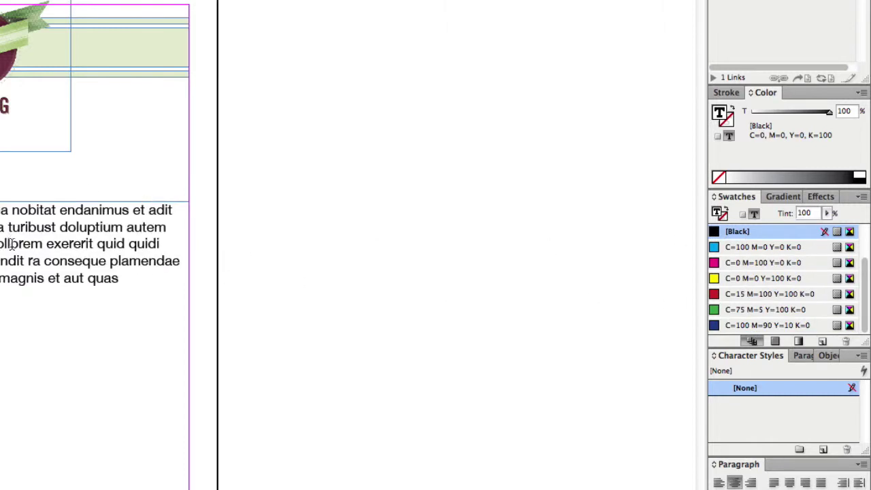
{"action": "left_click", "coordinate": [122, 278], "text": "shift"}
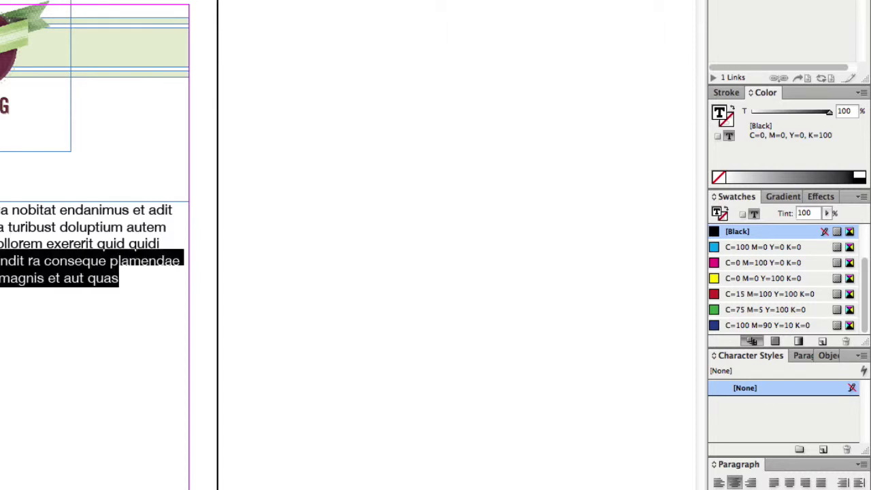
{"action": "key", "text": "ctrl+a"}
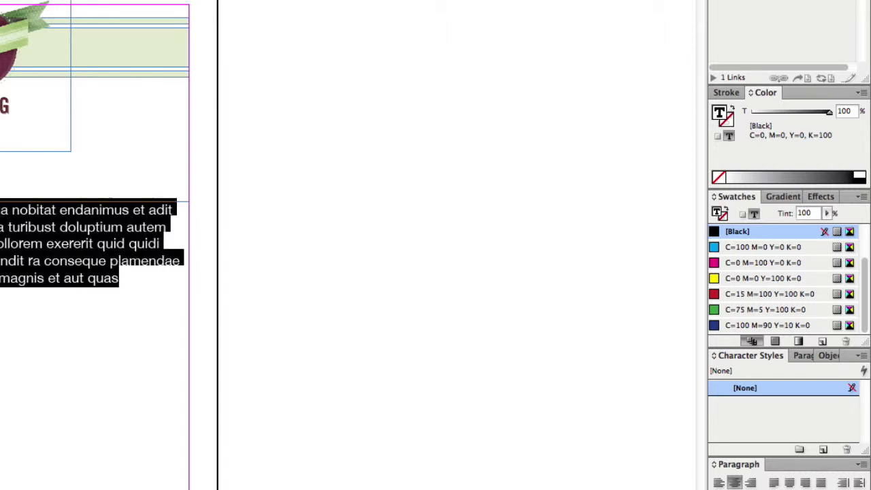
{"action": "double_click", "coordinate": [810, 213]}
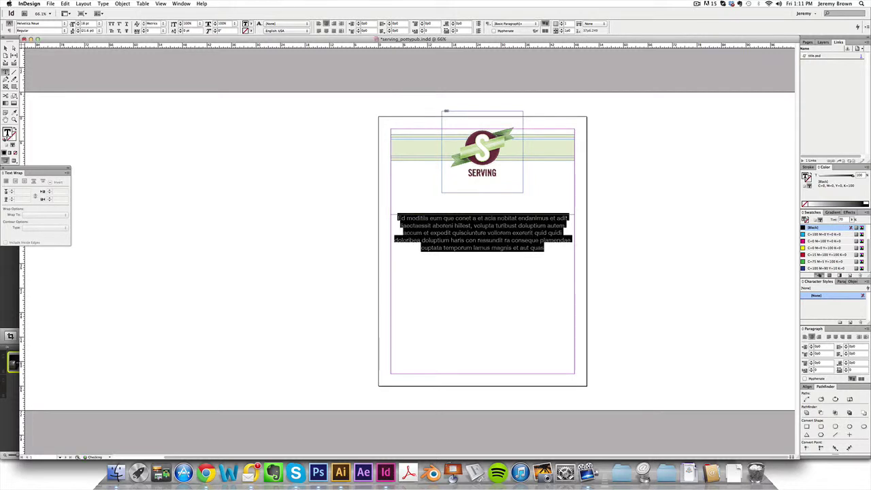
{"action": "left_click", "coordinate": [536, 263]}
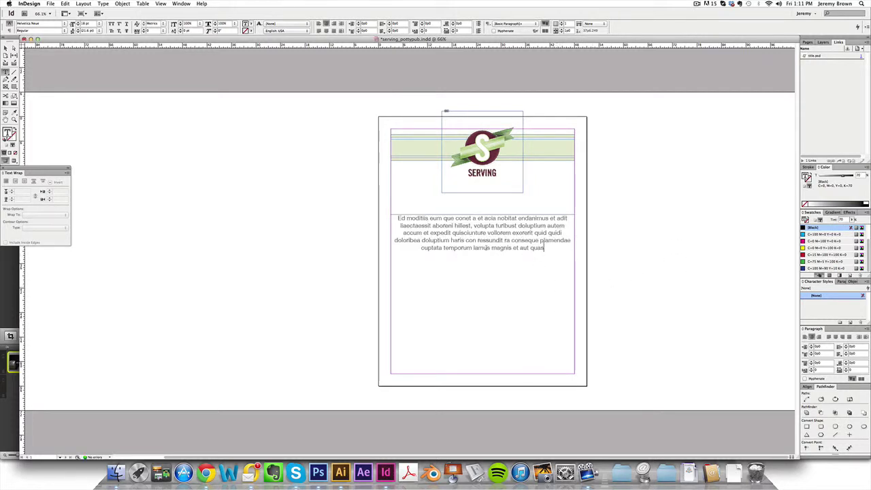
{"action": "left_click_drag", "start_coordinate": [524, 247], "coordinate": [361, 206]}
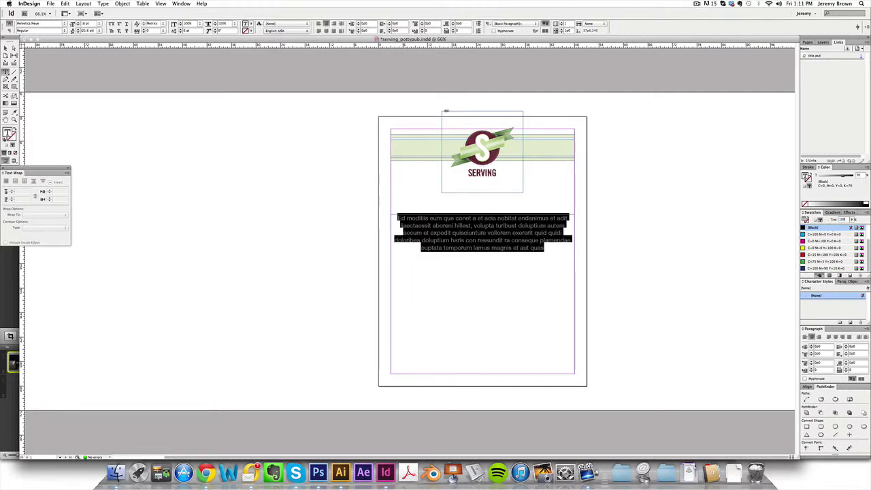
{"action": "left_click", "coordinate": [551, 255]}
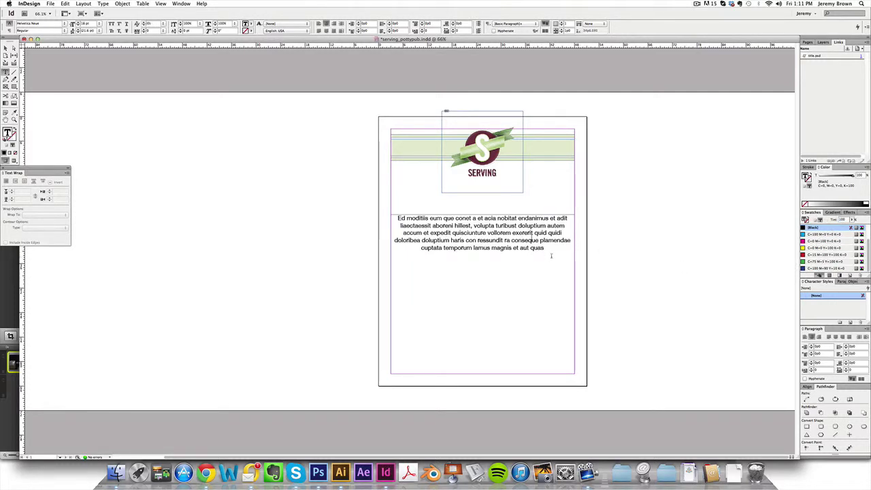
Color the whole body paragraph with the red swatch C=15 M=100 Y=100 K=0 and deselect the text.
{"action": "left_click_drag", "start_coordinate": [553, 250], "coordinate": [285, 213]}
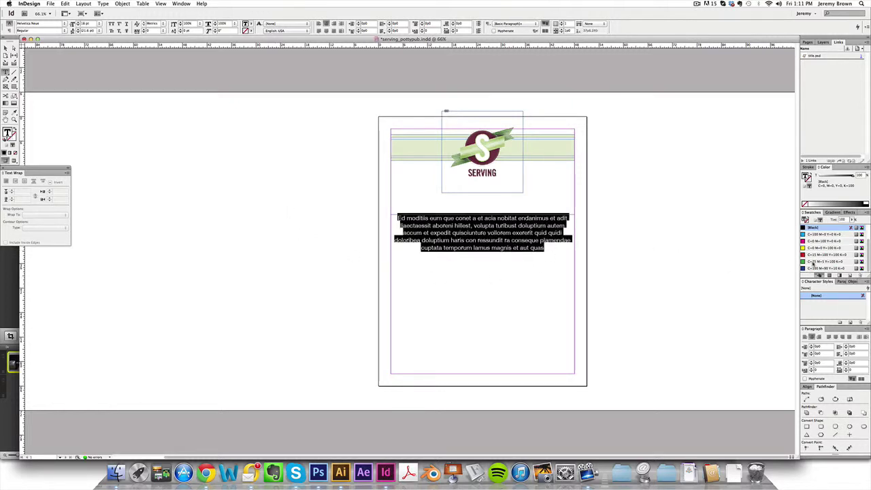
{"action": "left_click", "coordinate": [810, 256]}
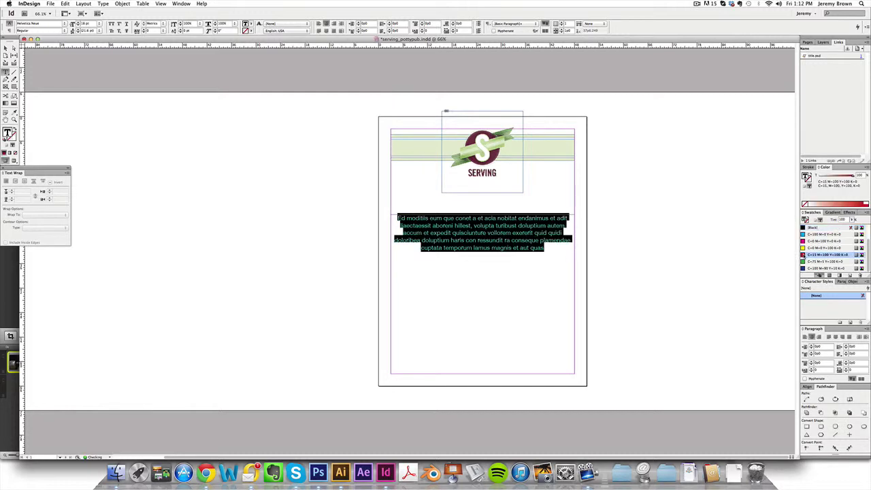
{"action": "left_click", "coordinate": [543, 251]}
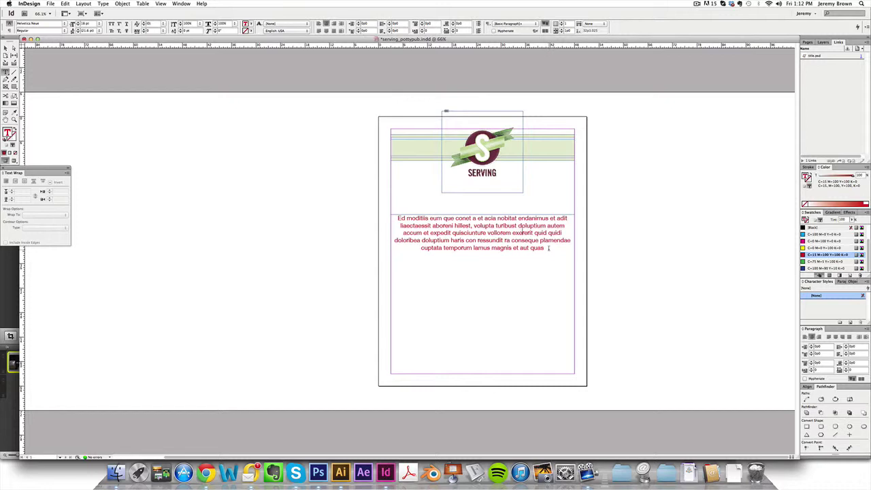
Apply the [Black] swatch to the whole body paragraph and deselect the text.
{"action": "left_click_drag", "start_coordinate": [548, 247], "coordinate": [370, 215]}
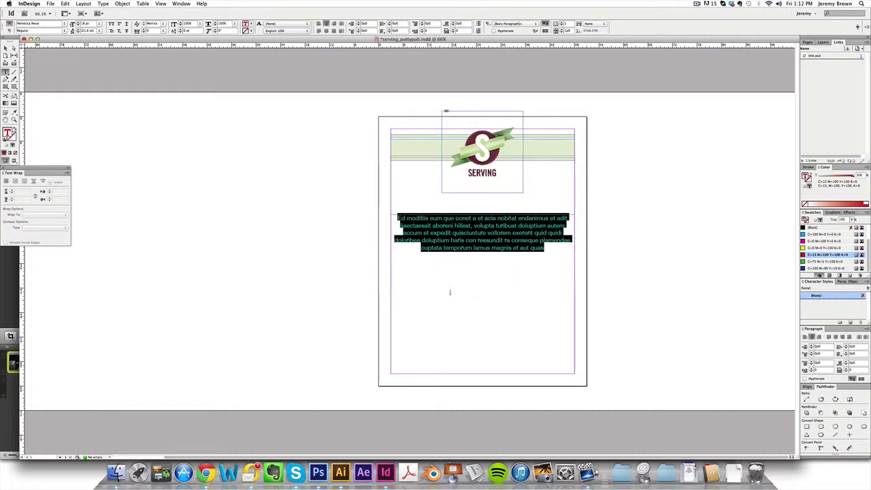
{"action": "left_click", "coordinate": [550, 256]}
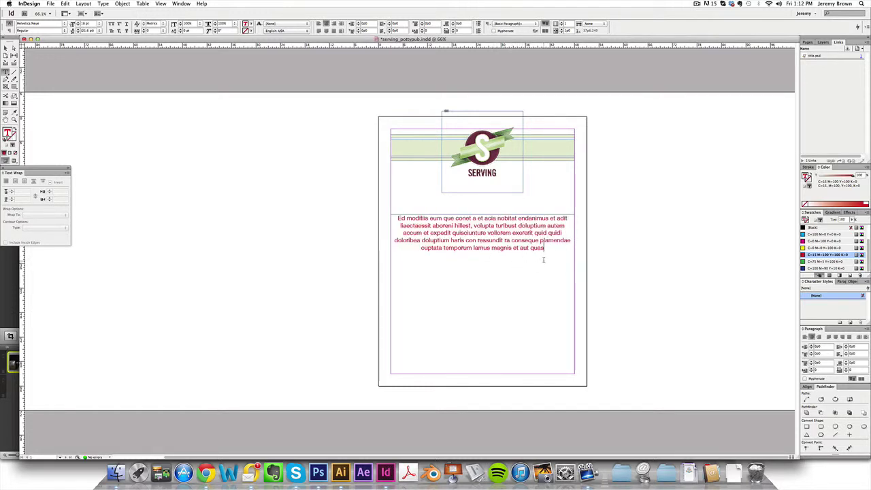
{"action": "left_click_drag", "start_coordinate": [553, 251], "coordinate": [397, 217]}
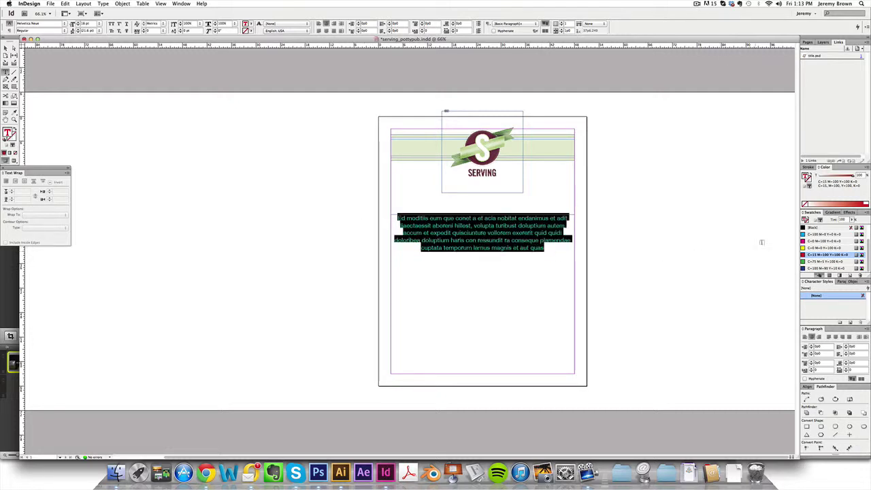
{"action": "scroll", "coordinate": [808, 243], "scroll_direction": "up", "scroll_amount": 3}
{"action": "left_click", "coordinate": [809, 248]}
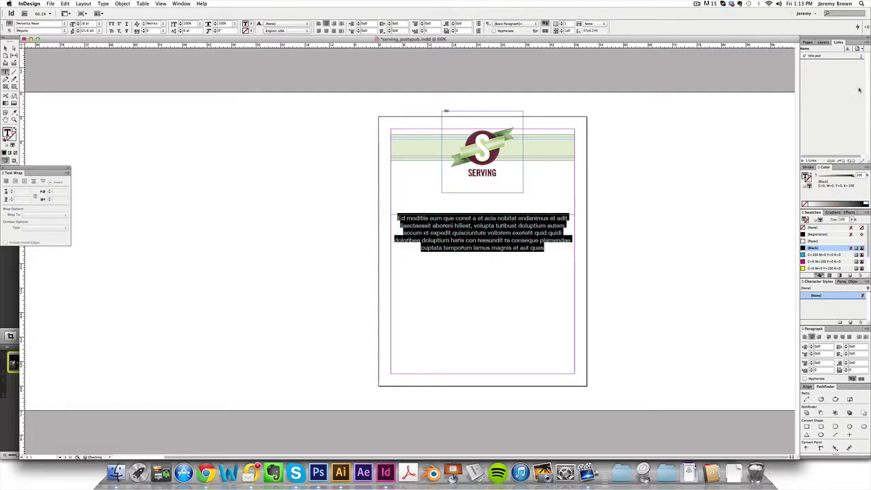
{"action": "left_click", "coordinate": [540, 230]}
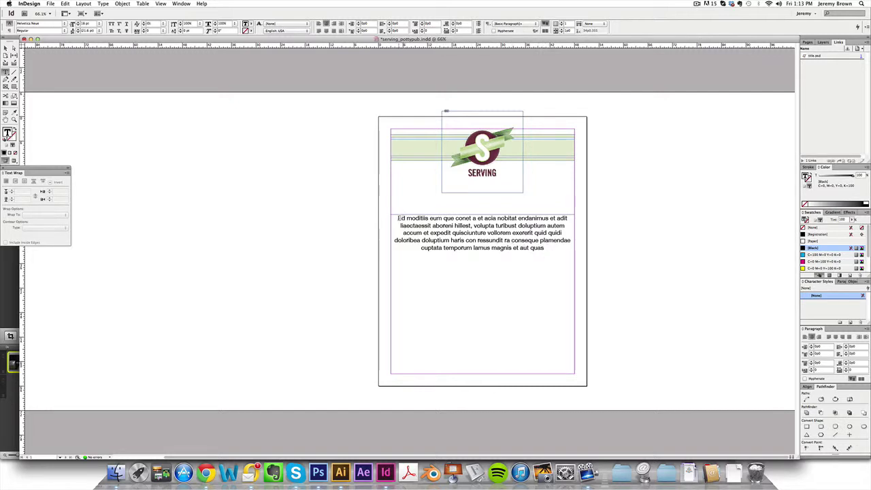
Add the heading JUNE SERVING PUSH above the body paragraph, with a blank line between them.
{"action": "left_click", "coordinate": [399, 218]}
{"action": "key", "text": "super+a"}
{"action": "key", "text": "BackSpace"}
{"action": "key", "text": "super+z"}
{"action": "key", "text": "Return"}
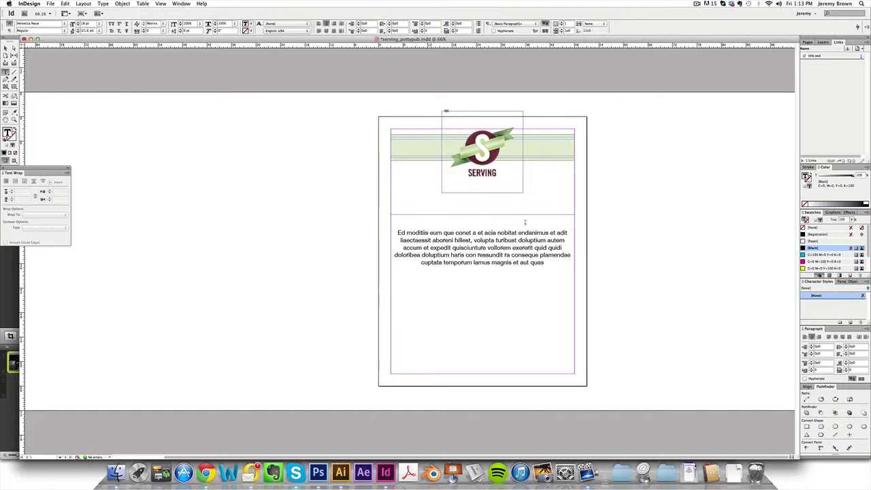
{"action": "key", "text": "Up"}
{"action": "type", "text": "JUNE SERVING PUSH"}
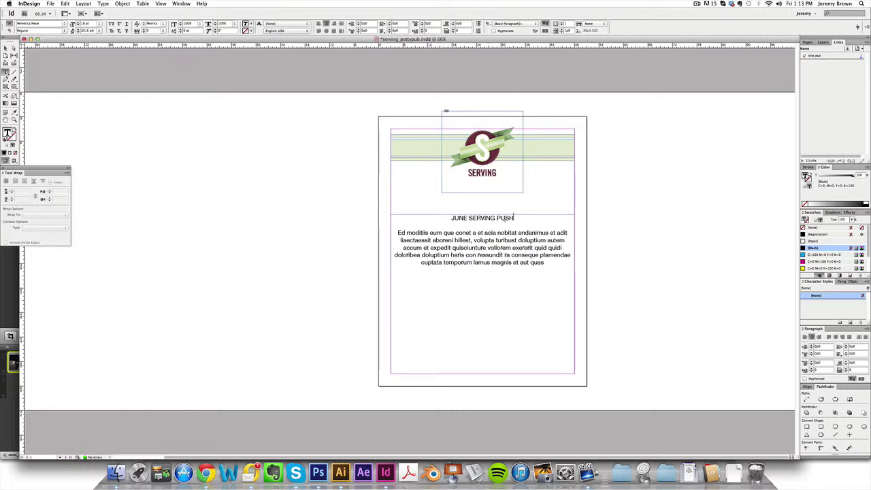
Set the JUNE SERVING PUSH heading to 24 pt Bold and deselect the text frame.
{"action": "left_click_drag", "start_coordinate": [515, 217], "coordinate": [451, 217]}
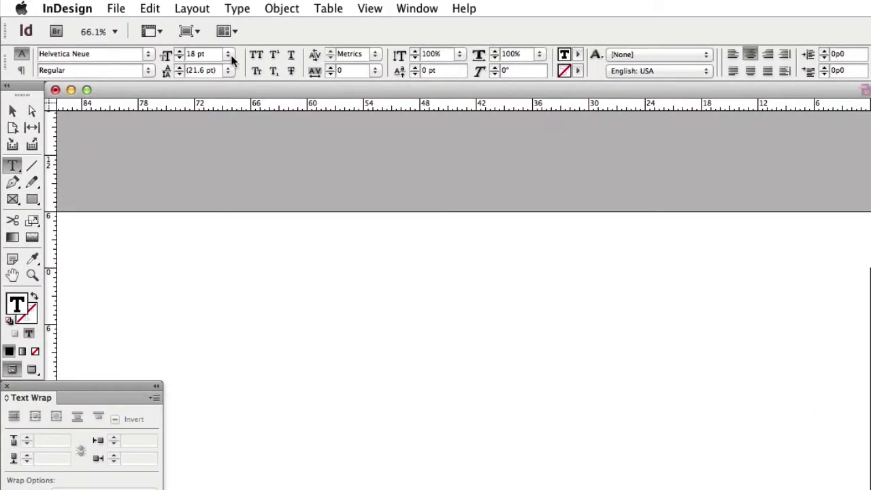
{"action": "left_click", "coordinate": [230, 56]}
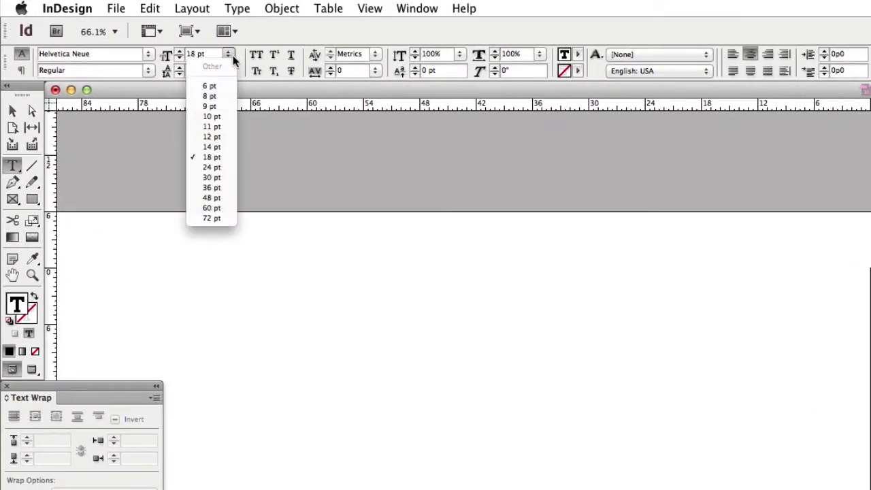
{"action": "left_click", "coordinate": [212, 167]}
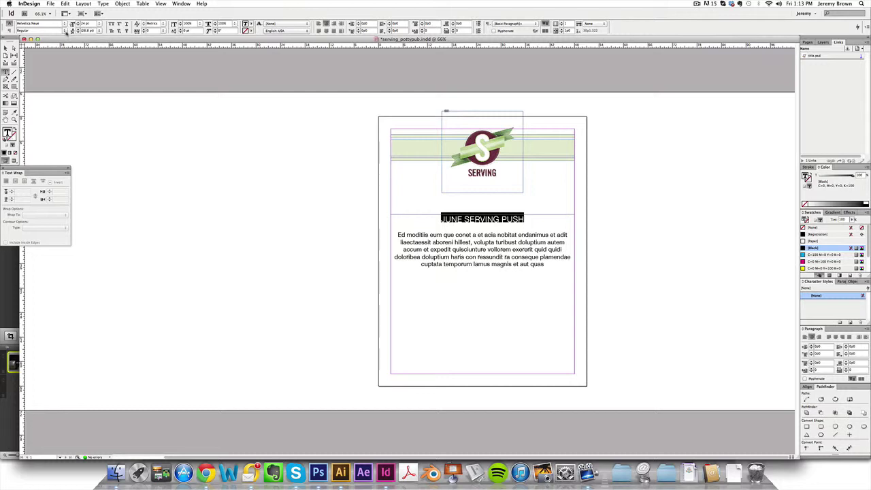
{"action": "left_click", "coordinate": [65, 31]}
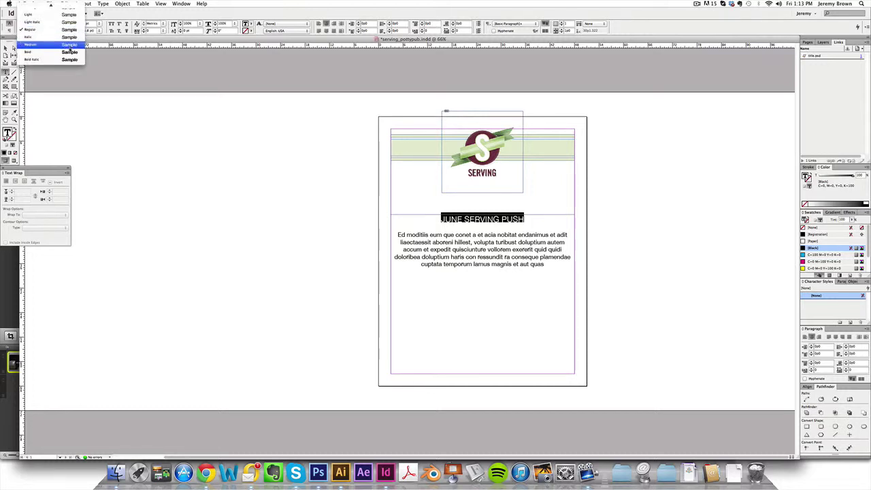
{"action": "left_click", "coordinate": [41, 52]}
{"action": "left_click", "coordinate": [480, 214]}
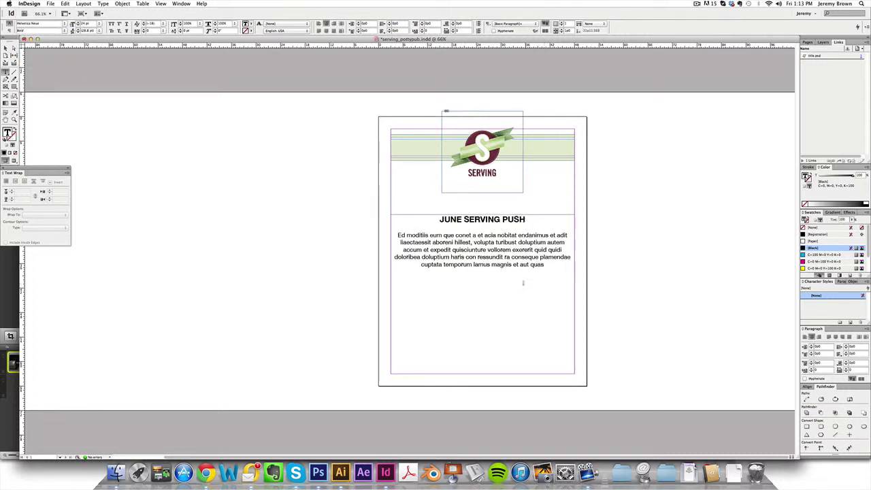
{"action": "key", "text": "Escape"}
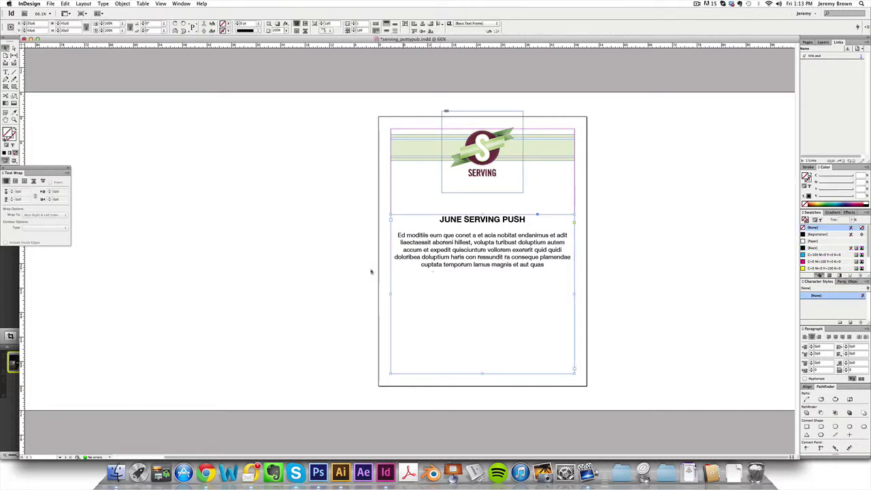
{"action": "left_click", "coordinate": [343, 216]}
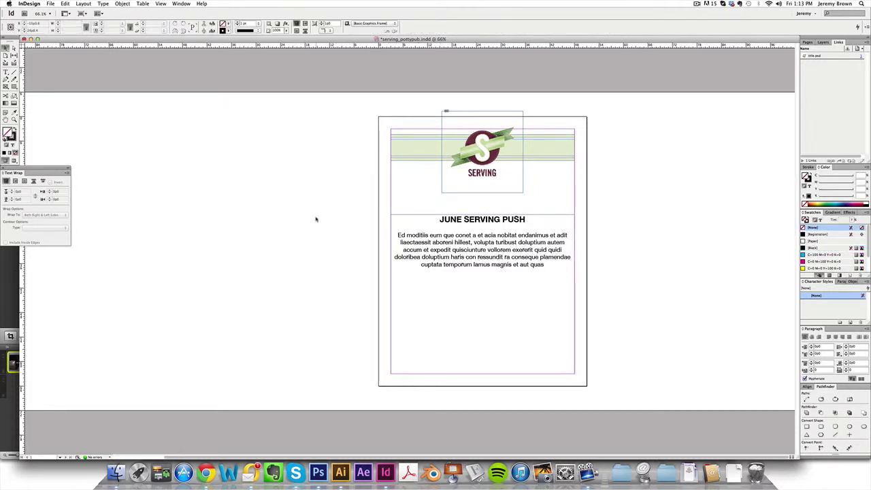
Preview the page with the new heading without guides and frame edges, and return to the normal screen mode.
{"action": "key", "text": "w"}
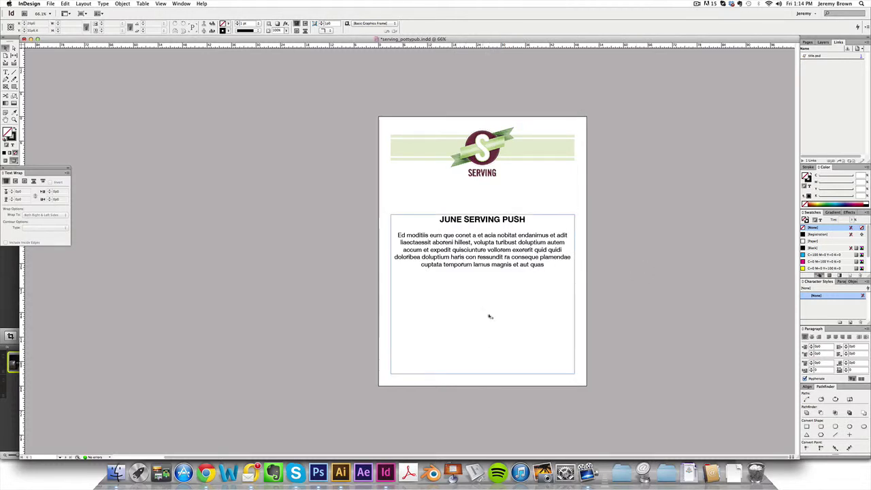
{"action": "left_click", "coordinate": [488, 355]}
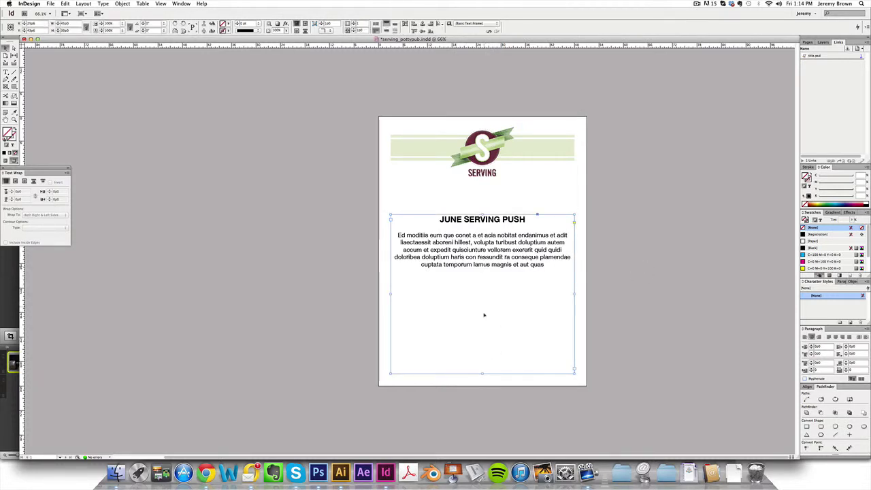
{"action": "left_click", "coordinate": [656, 329]}
{"action": "key", "text": "w"}
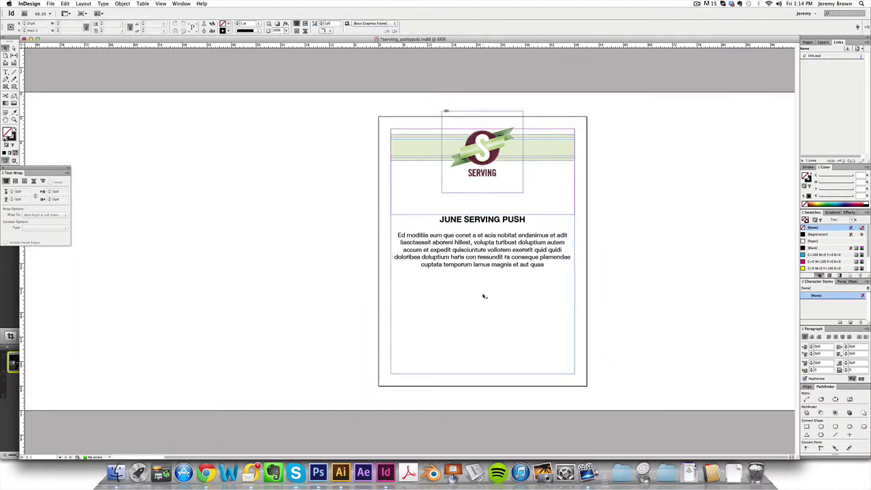
Raise the bottom edge of the text frame to just below the last line of body text, and deselect the frame.
{"action": "left_click", "coordinate": [491, 352]}
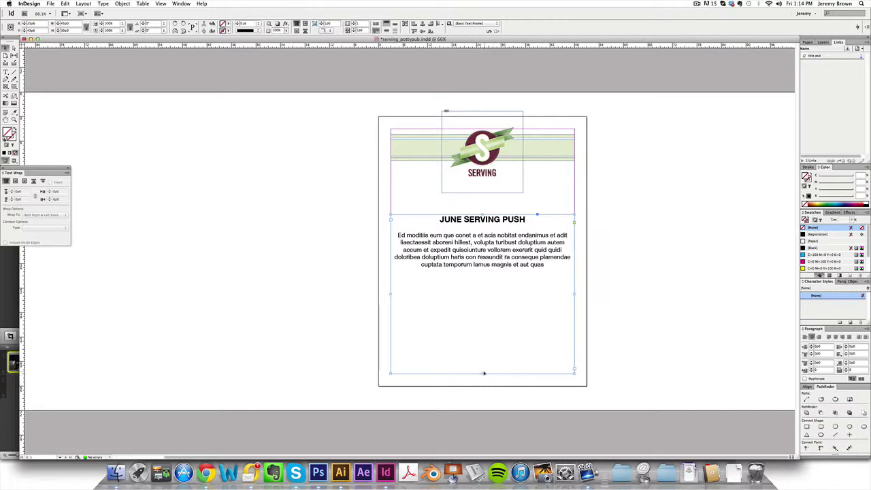
{"action": "left_click", "coordinate": [617, 307]}
{"action": "left_click", "coordinate": [505, 365]}
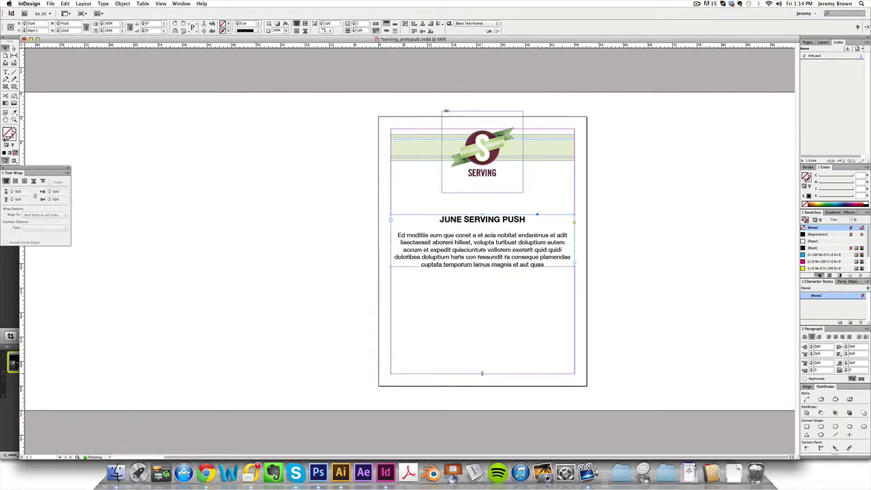
{"action": "left_click_drag", "start_coordinate": [481, 373], "coordinate": [484, 270]}
{"action": "left_click", "coordinate": [460, 307]}
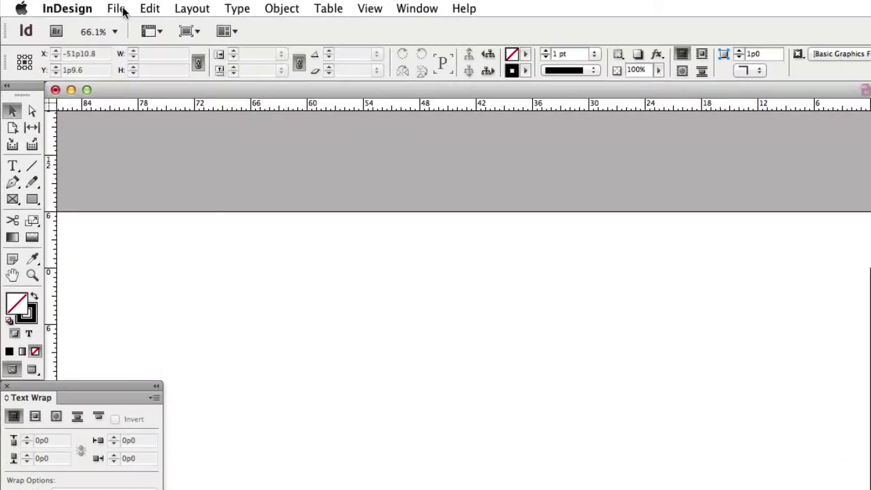
Start placing a file and browse to Share > Experience > MEDIA TOOLBOXES on LC-FILES01, showing the full names of its subfolders.
{"action": "left_click", "coordinate": [52, 4]}
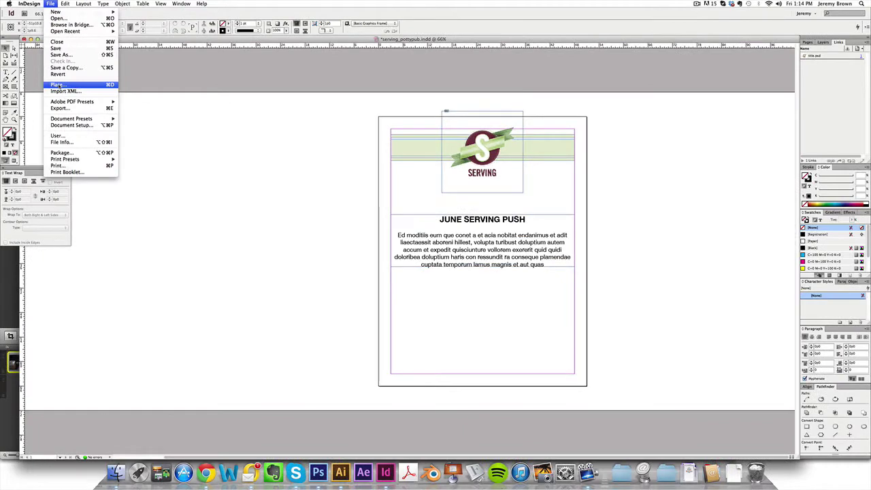
{"action": "left_click", "coordinate": [57, 85]}
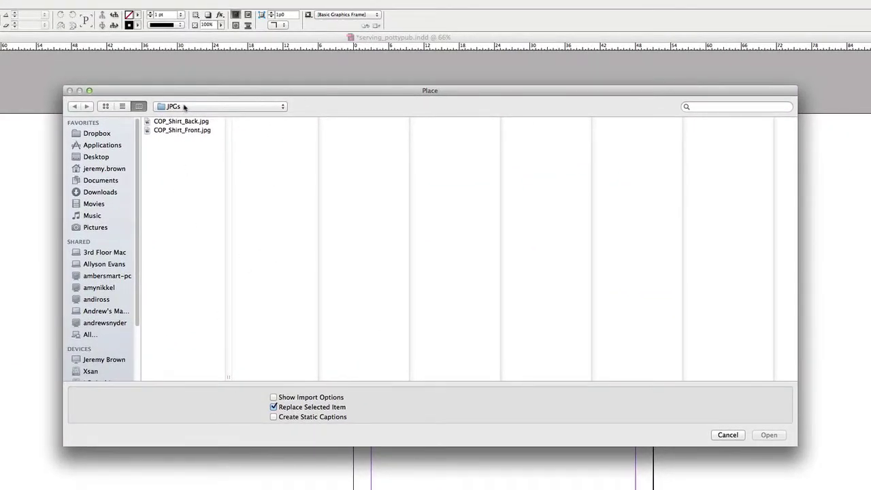
{"action": "left_click", "coordinate": [184, 107]}
{"action": "left_click", "coordinate": [184, 107]}
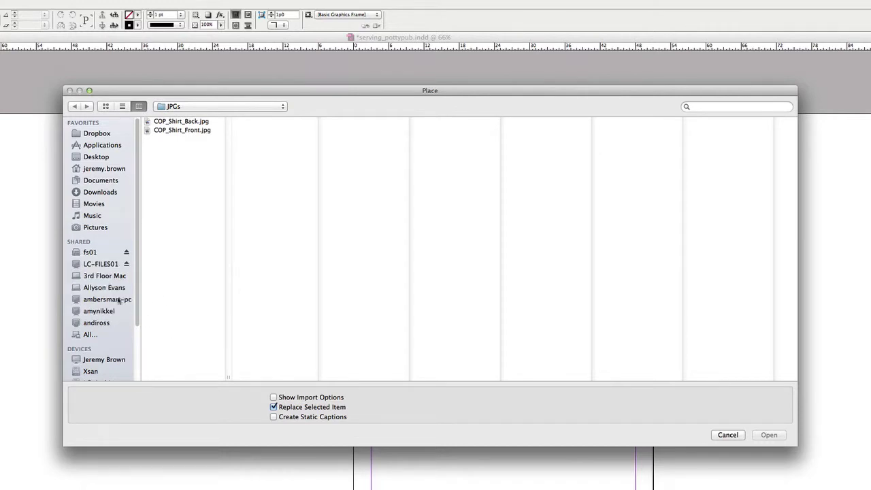
{"action": "left_click", "coordinate": [105, 266]}
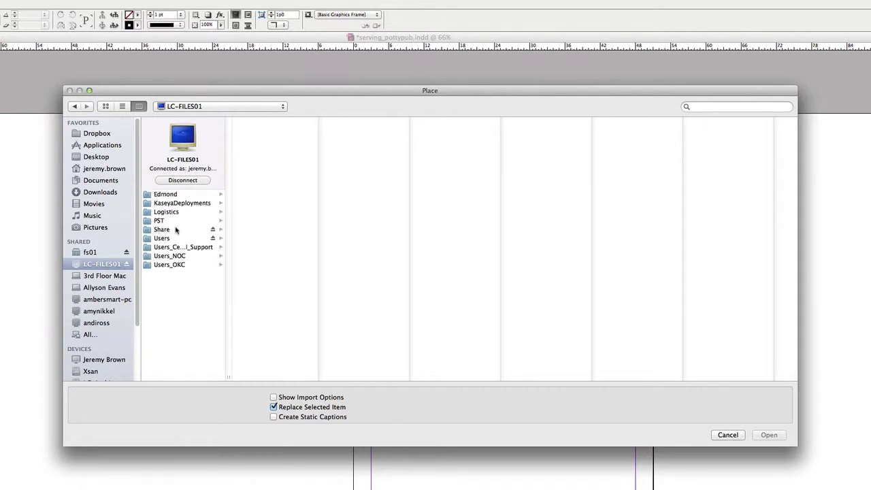
{"action": "left_click", "coordinate": [175, 230]}
{"action": "left_click", "coordinate": [269, 211]}
{"action": "scroll", "coordinate": [390, 232], "scroll_direction": "down", "scroll_amount": 5}
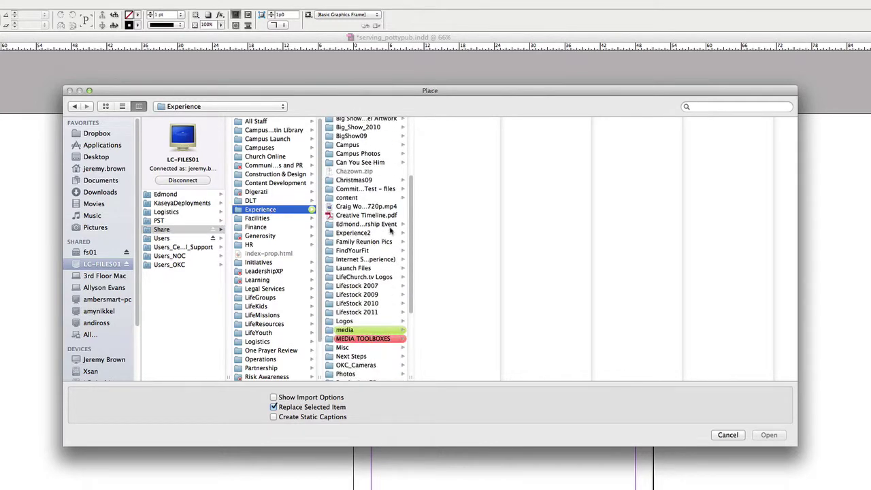
{"action": "scroll", "coordinate": [391, 232], "scroll_direction": "down", "scroll_amount": 3}
{"action": "left_click", "coordinate": [376, 259]}
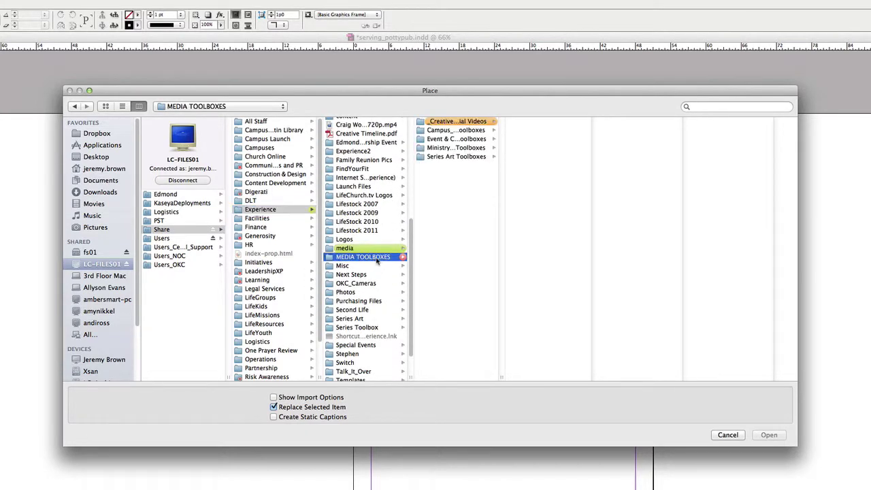
{"action": "double_click", "coordinate": [500, 378]}
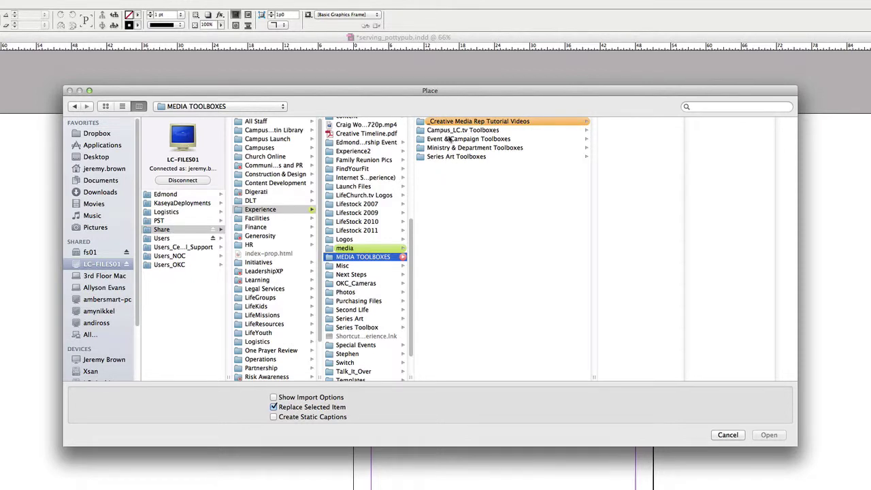
Look into the campus LifeChurch.tv toolbox, and open the LOGOS folder of LifeChurch.tv under Ministry & Department Toolboxes.
{"action": "left_click", "coordinate": [481, 130]}
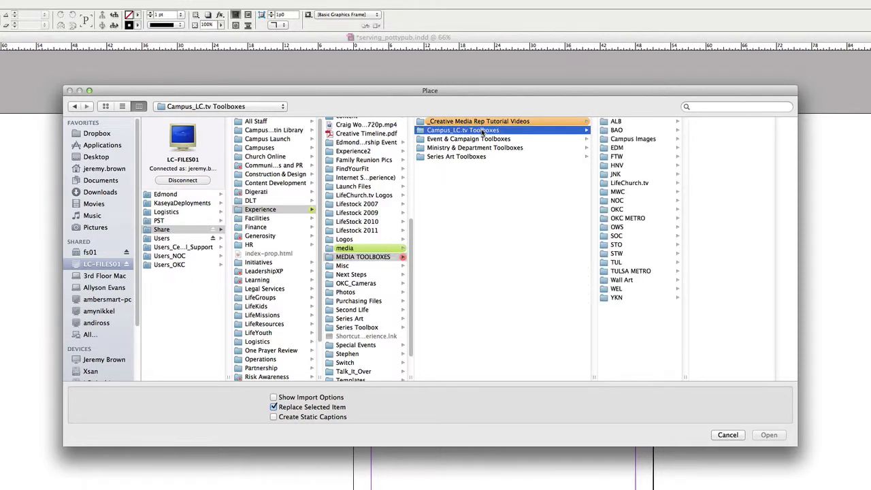
{"action": "left_click", "coordinate": [632, 183]}
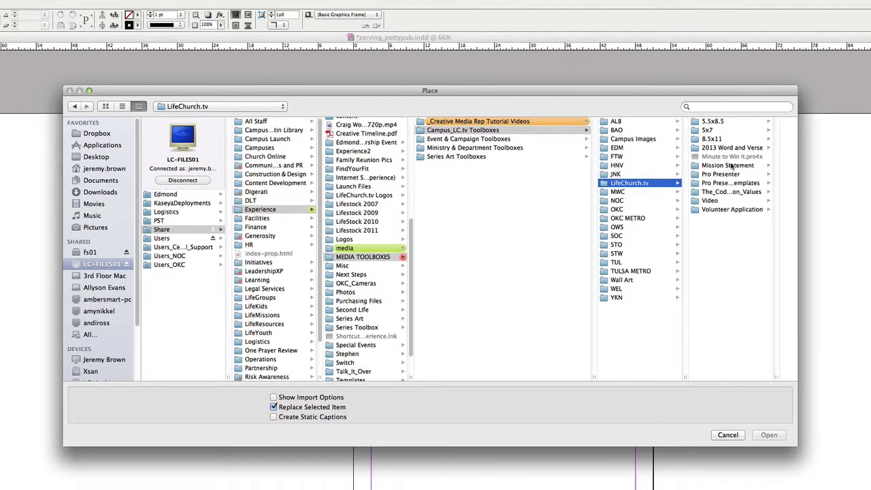
{"action": "left_click", "coordinate": [469, 148]}
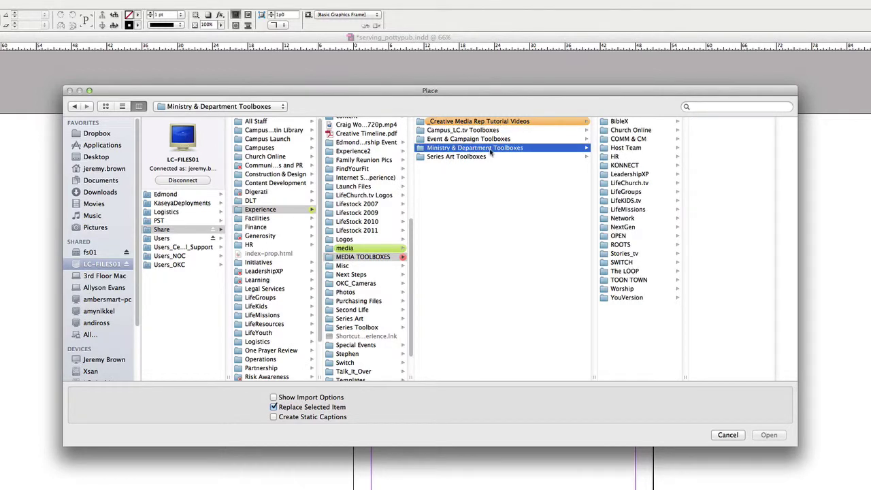
{"action": "left_click", "coordinate": [638, 201]}
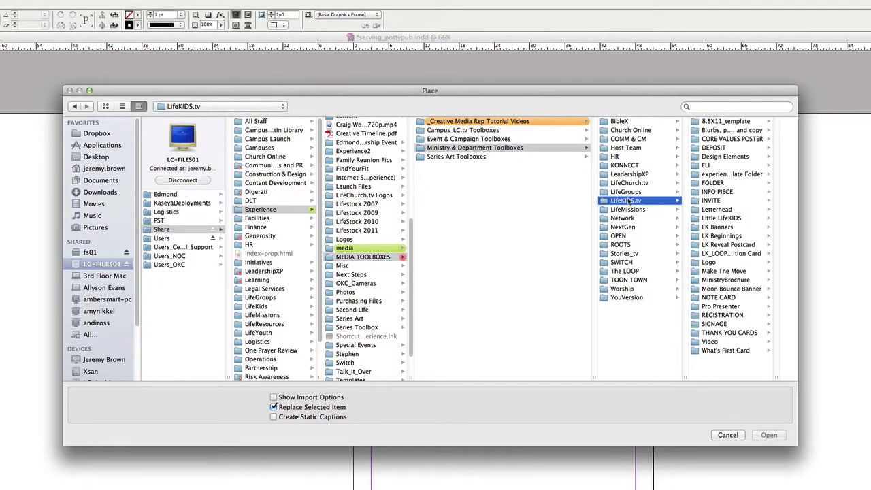
{"action": "left_click", "coordinate": [633, 184]}
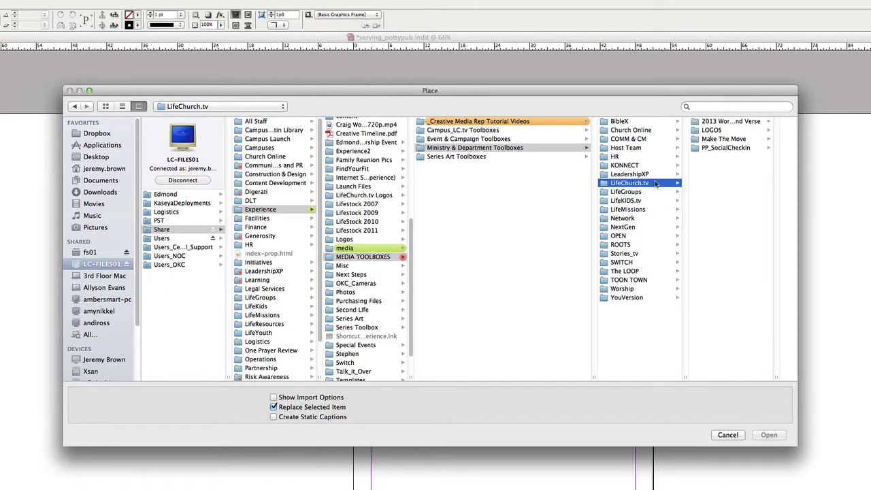
{"action": "left_click", "coordinate": [711, 130]}
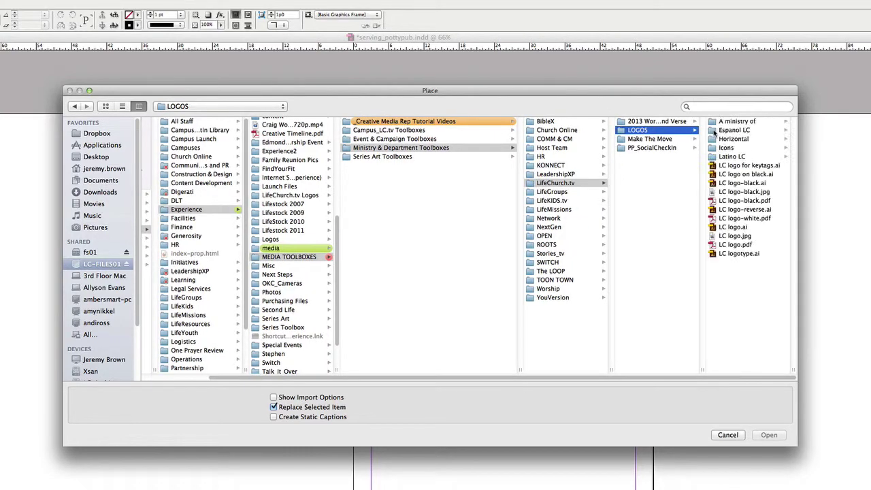
Place LC logo.jpg at full size on the lower part of the page, beneath the body text.
{"action": "left_click", "coordinate": [756, 192]}
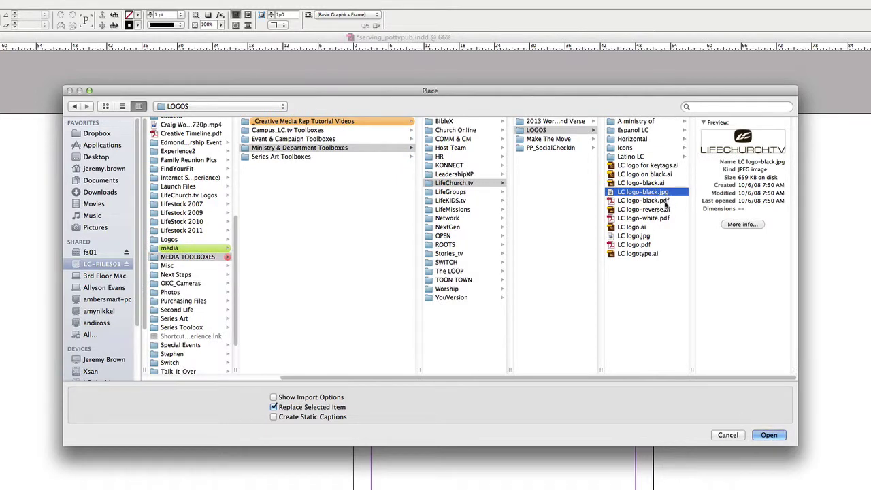
{"action": "left_click", "coordinate": [647, 236]}
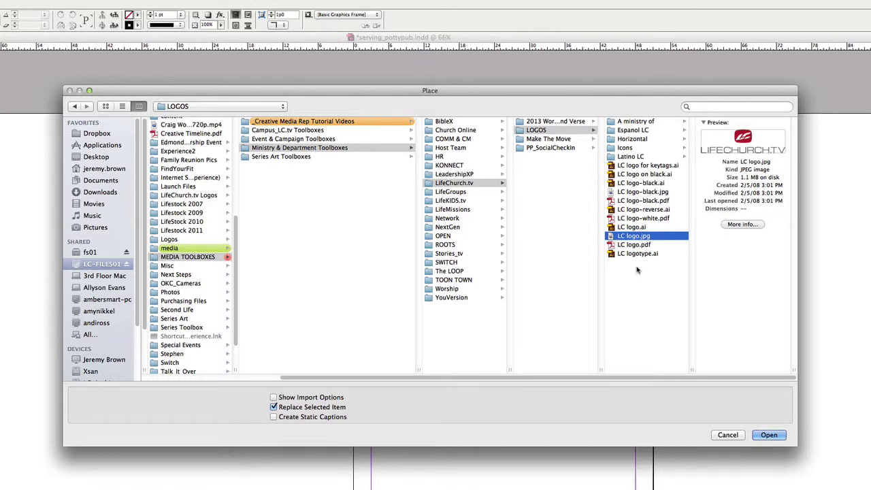
{"action": "key", "text": "Return"}
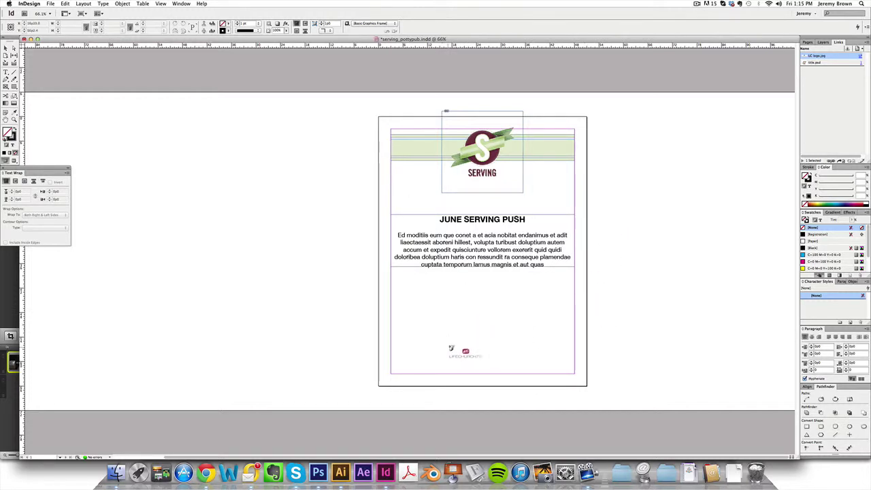
{"action": "left_click", "coordinate": [450, 336]}
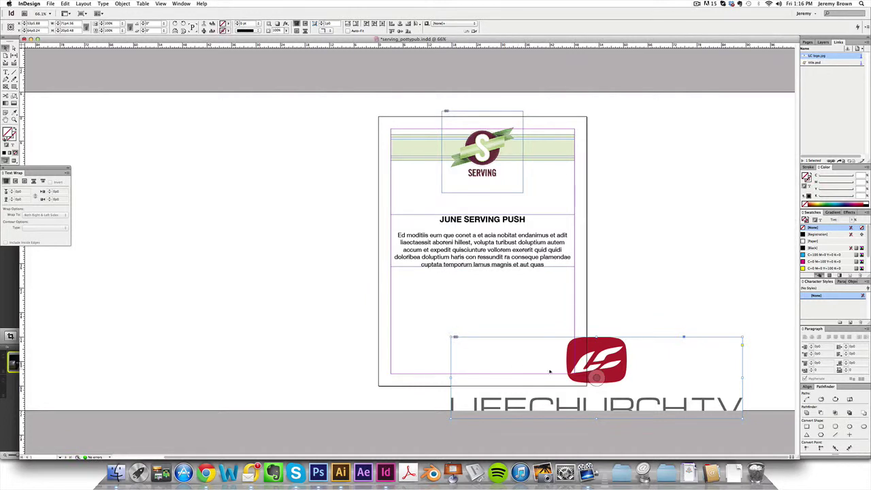
{"action": "left_click_drag", "start_coordinate": [616, 358], "coordinate": [513, 320]}
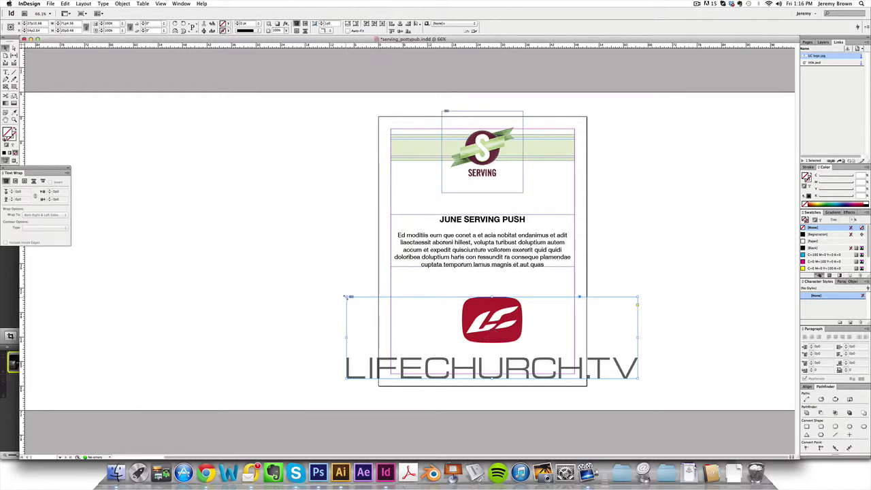
Shrink the logo's frame to about a third of its width, fit the content to it, and move it just above the bottom margin.
{"action": "left_click_drag", "start_coordinate": [347, 296], "coordinate": [540, 353]}
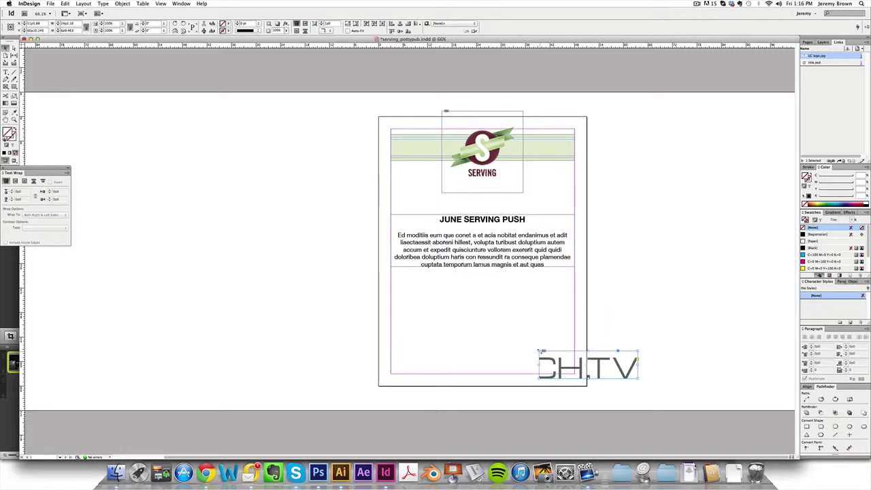
{"action": "key", "text": "super+z"}
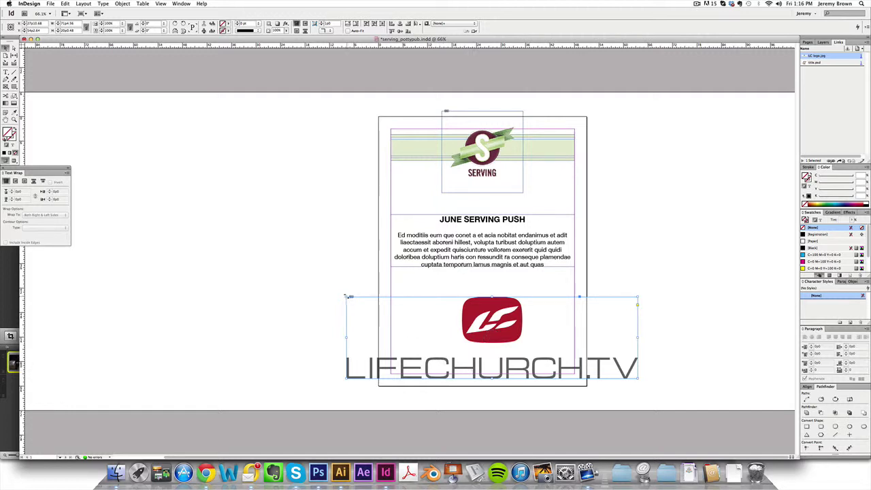
{"action": "left_click_drag", "start_coordinate": [346, 296], "coordinate": [473, 328]}
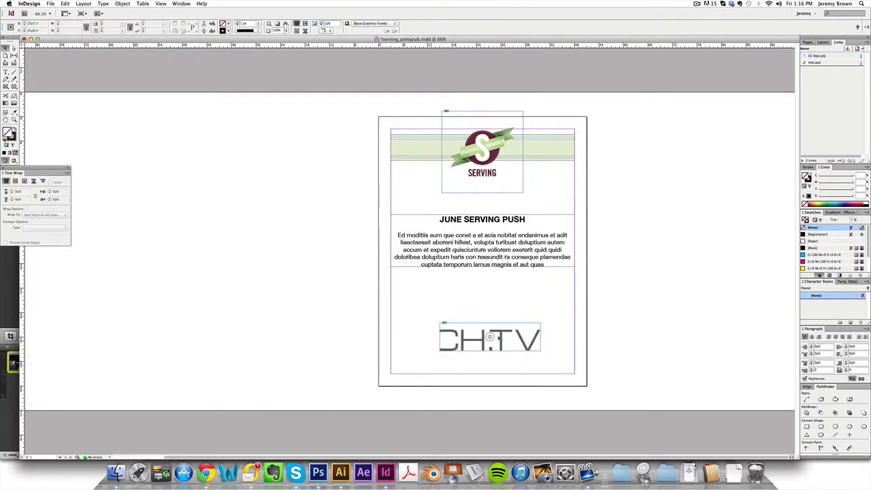
{"action": "left_click", "coordinate": [480, 340]}
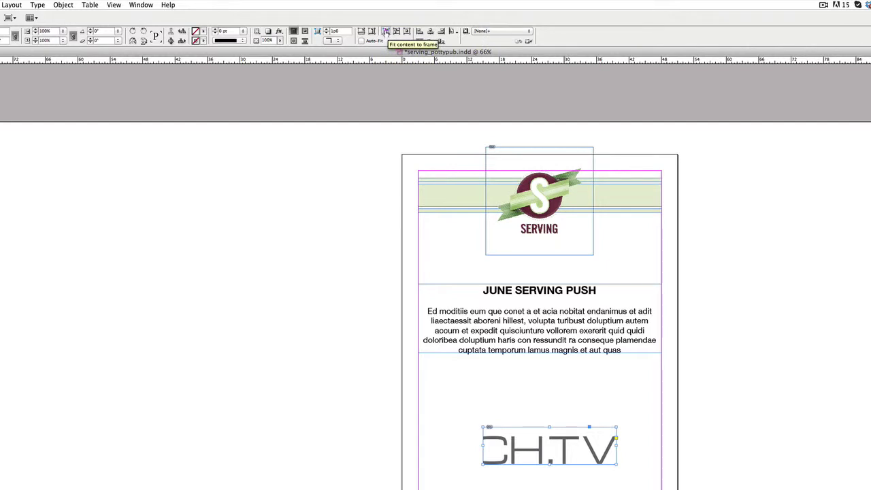
{"action": "left_click", "coordinate": [385, 32]}
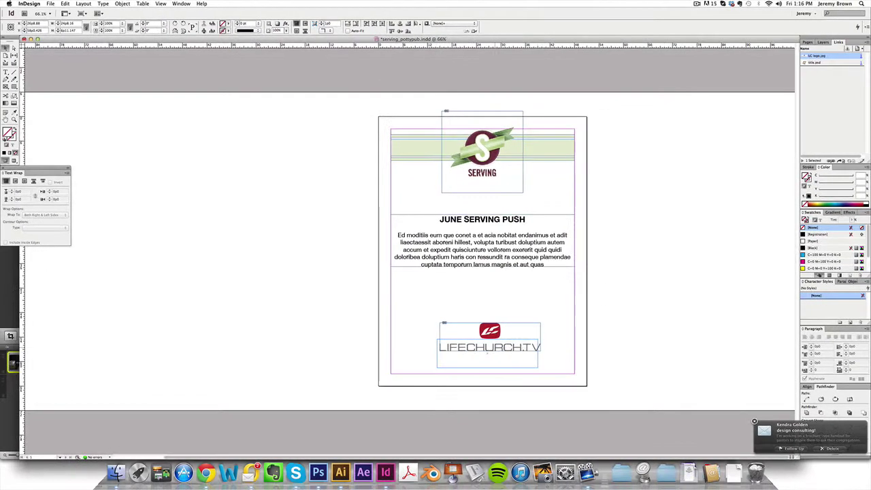
{"action": "left_click", "coordinate": [695, 464]}
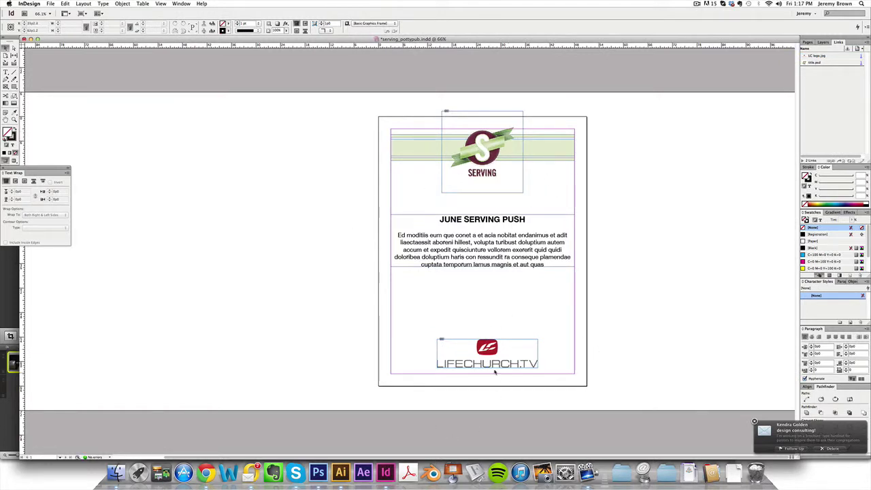
Reduce the logo to about 60% of its width with its content fitted to the frame, and move it near the page's bottom centre.
{"action": "left_click", "coordinate": [500, 348]}
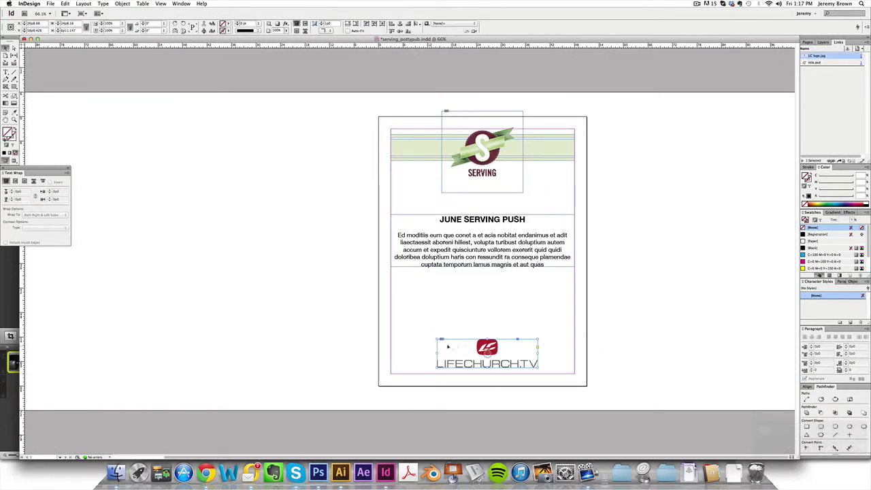
{"action": "left_click_drag", "start_coordinate": [436, 338], "coordinate": [479, 351]}
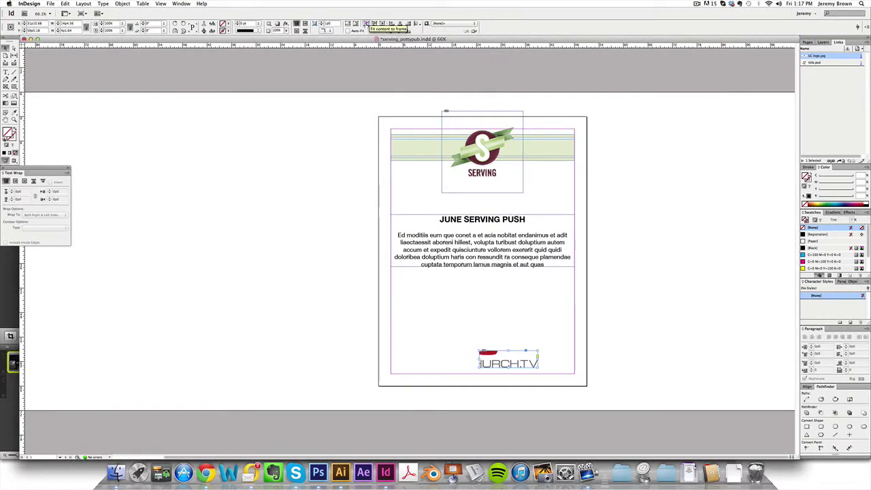
{"action": "left_click", "coordinate": [365, 24]}
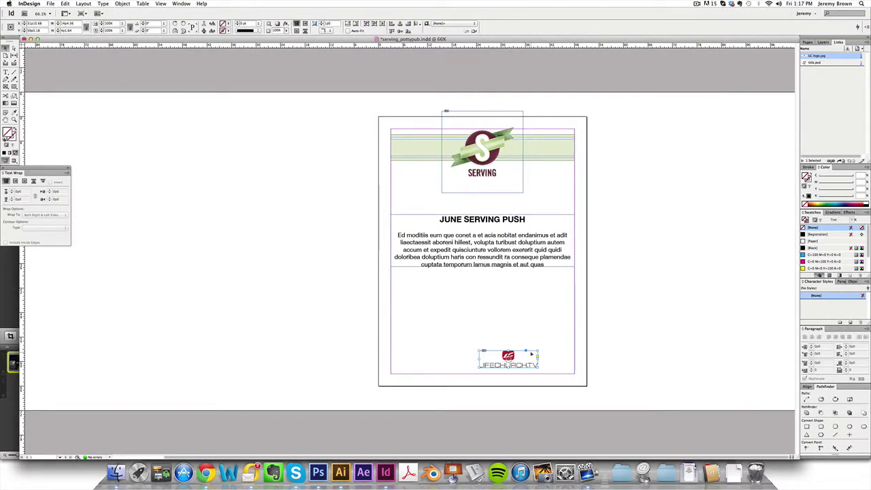
{"action": "left_click_drag", "start_coordinate": [530, 358], "coordinate": [510, 361]}
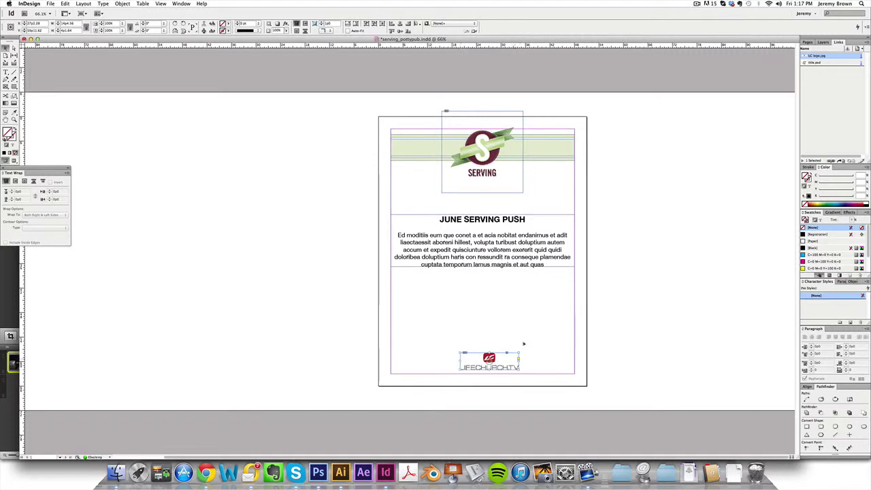
{"action": "left_click", "coordinate": [514, 359]}
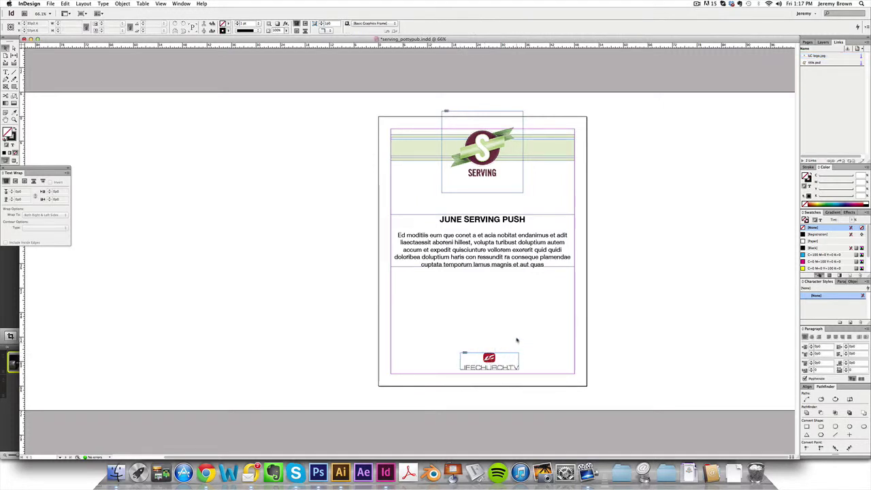
Shift the logo toward the right margin, and centre it horizontally on the page using Align to Page.
{"action": "left_click_drag", "start_coordinate": [504, 367], "coordinate": [543, 360]}
{"action": "left_click", "coordinate": [534, 366]}
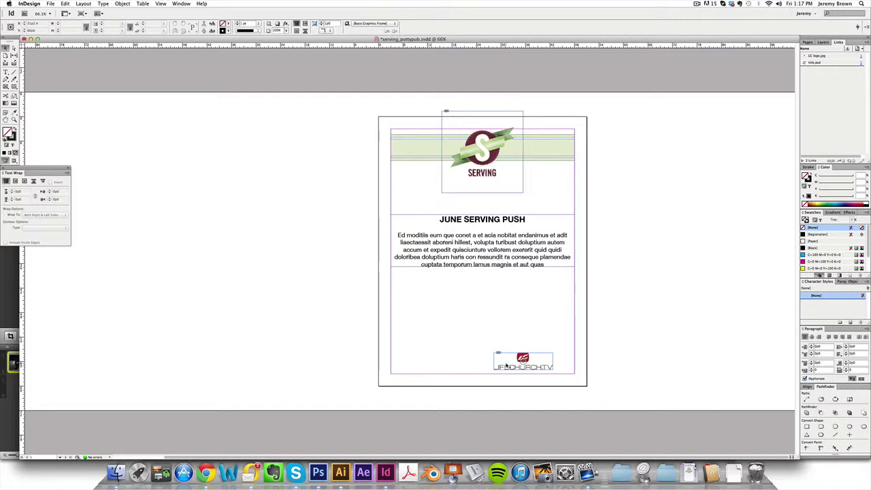
{"action": "left_click", "coordinate": [548, 362]}
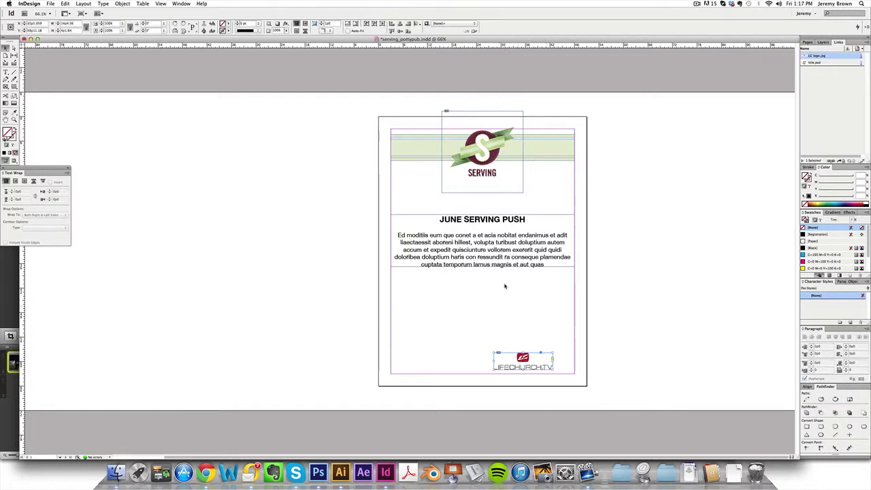
{"action": "left_click", "coordinate": [366, 24]}
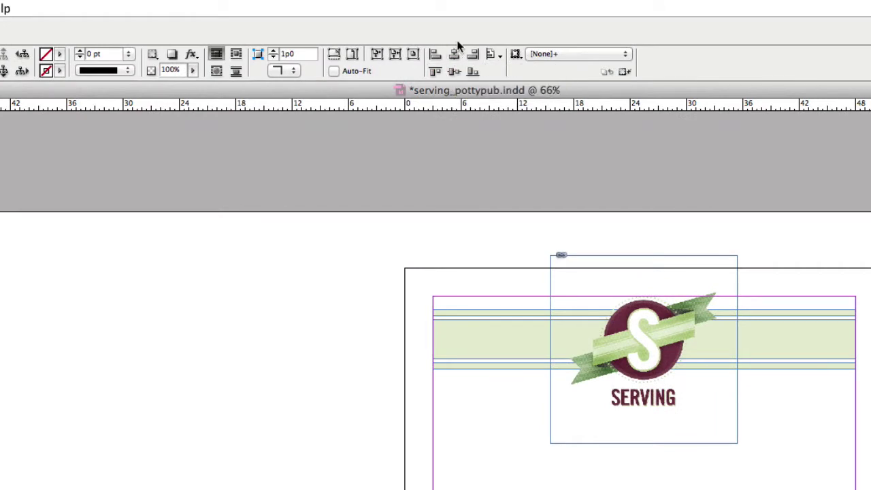
{"action": "left_click", "coordinate": [498, 55]}
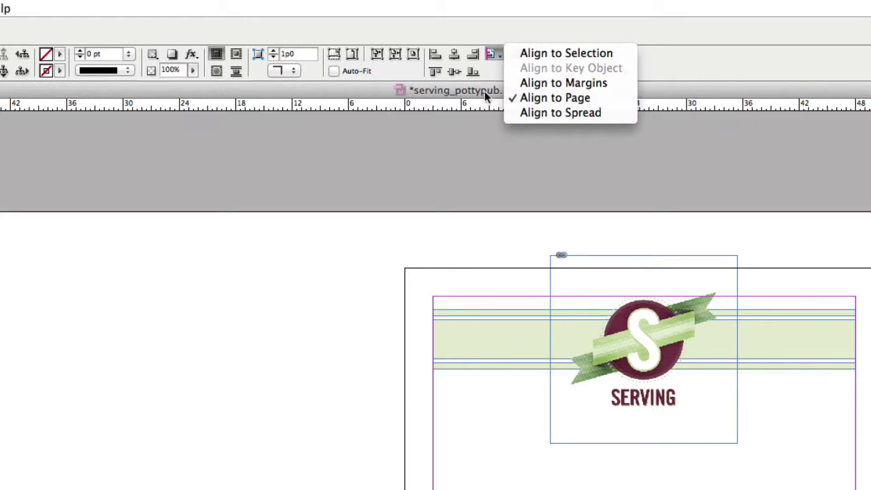
{"action": "left_click", "coordinate": [531, 98]}
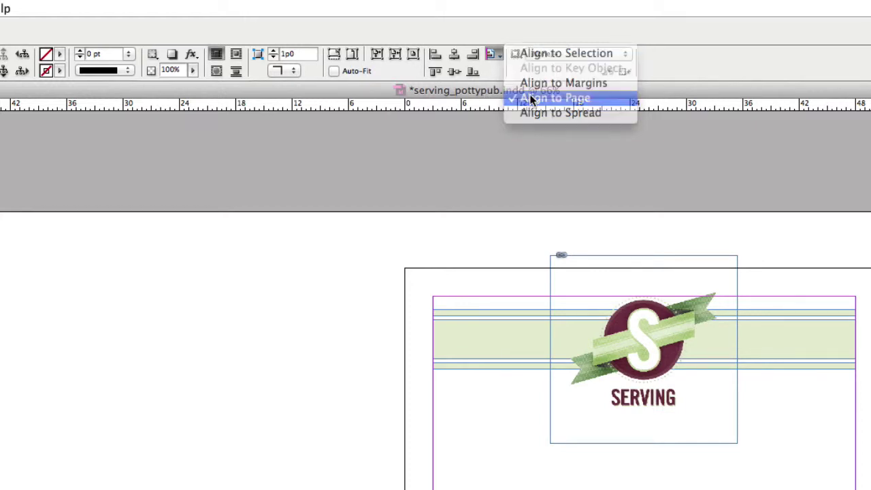
{"action": "left_click", "coordinate": [454, 55]}
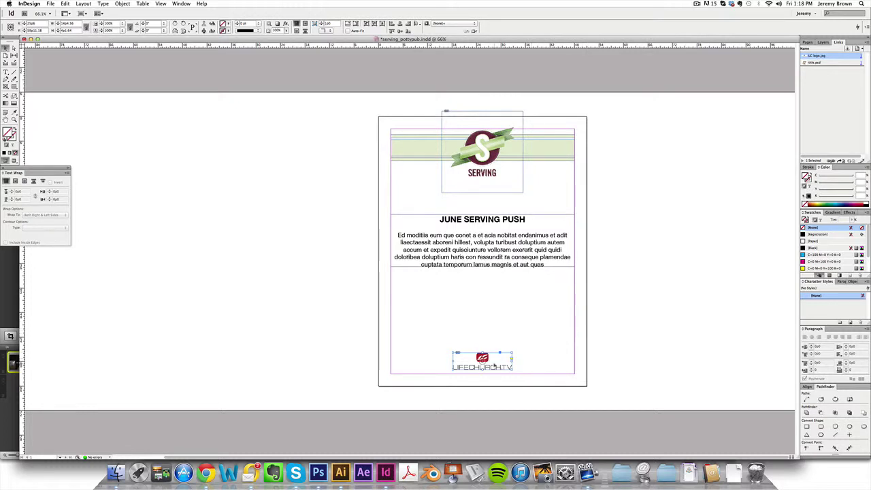
Move the logo straight down until it rests on the bottom margin, and switch the page to preview mode.
{"action": "left_click", "coordinate": [504, 334]}
{"action": "left_click", "coordinate": [504, 358]}
{"action": "left_click", "coordinate": [531, 345]}
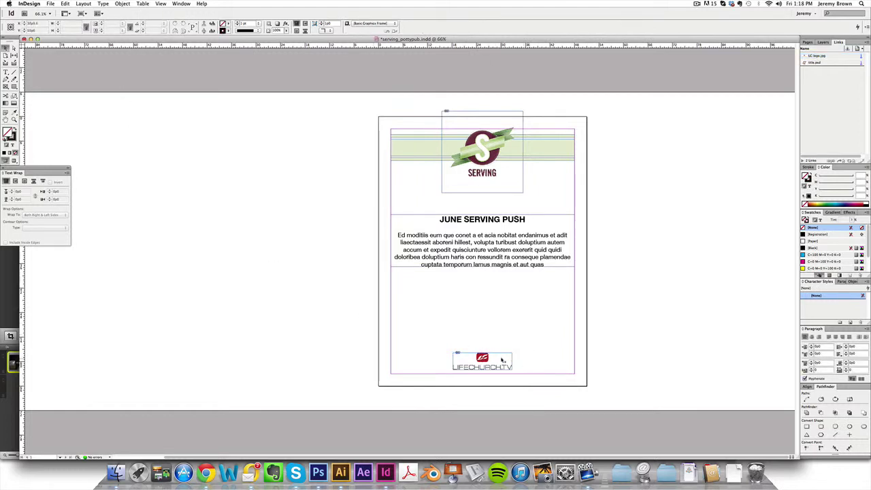
{"action": "left_click_drag", "start_coordinate": [502, 359], "coordinate": [502, 363]}
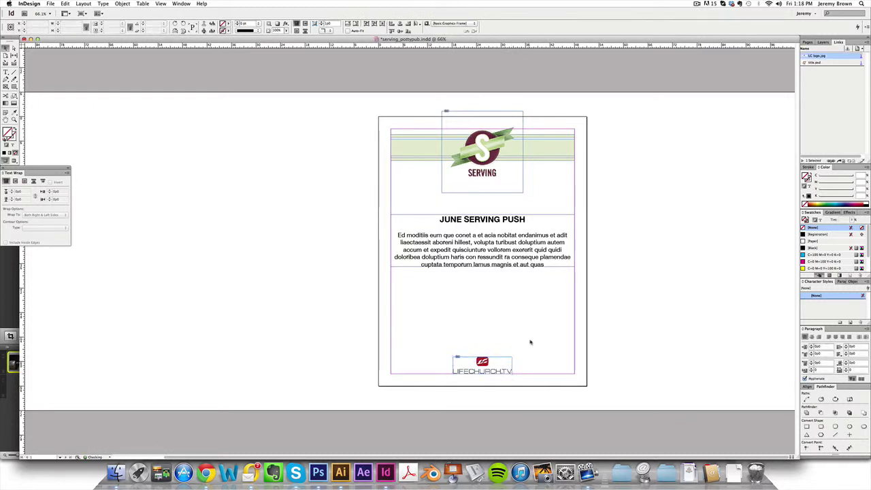
{"action": "left_click", "coordinate": [530, 342]}
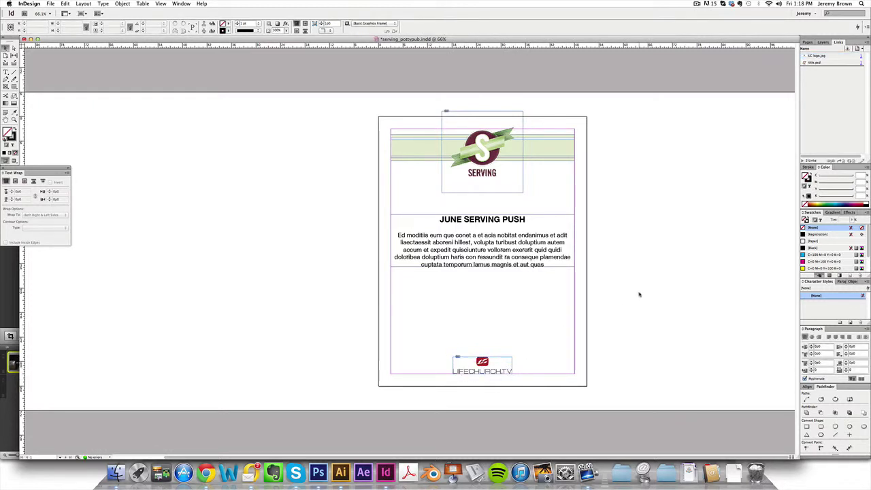
{"action": "key", "text": "w"}
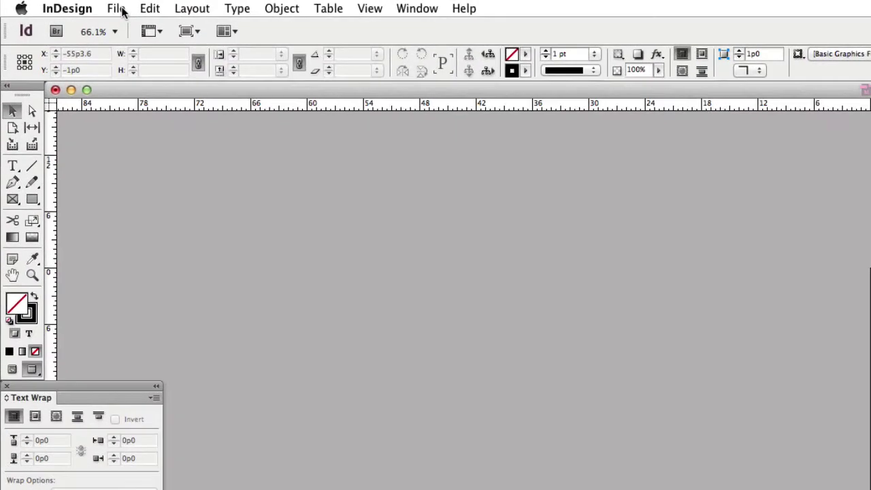
Start exporting the flyer to the Desktop as serving_pottypub.pdf in Adobe PDF (Print) format.
{"action": "left_click", "coordinate": [50, 4]}
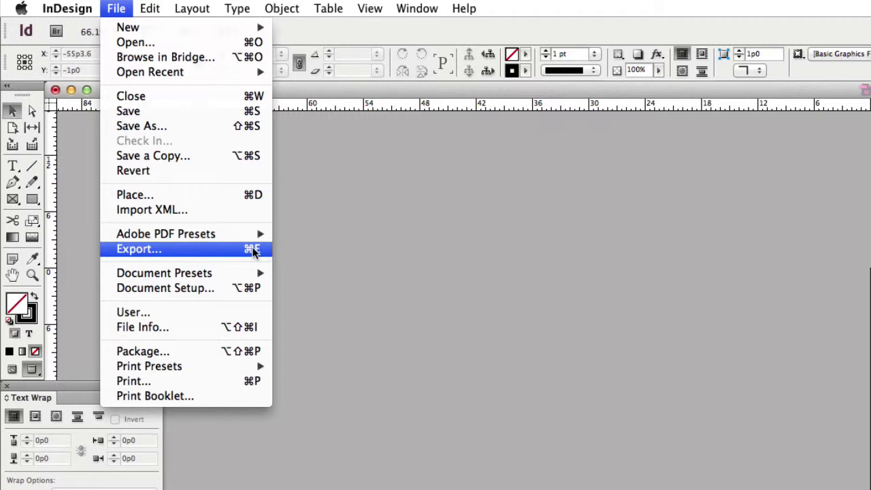
{"action": "left_click", "coordinate": [252, 251]}
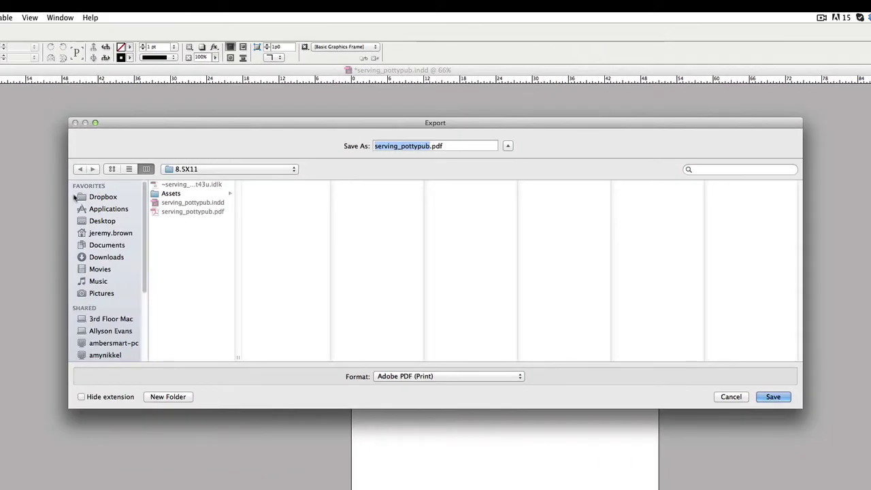
{"action": "left_click", "coordinate": [117, 222]}
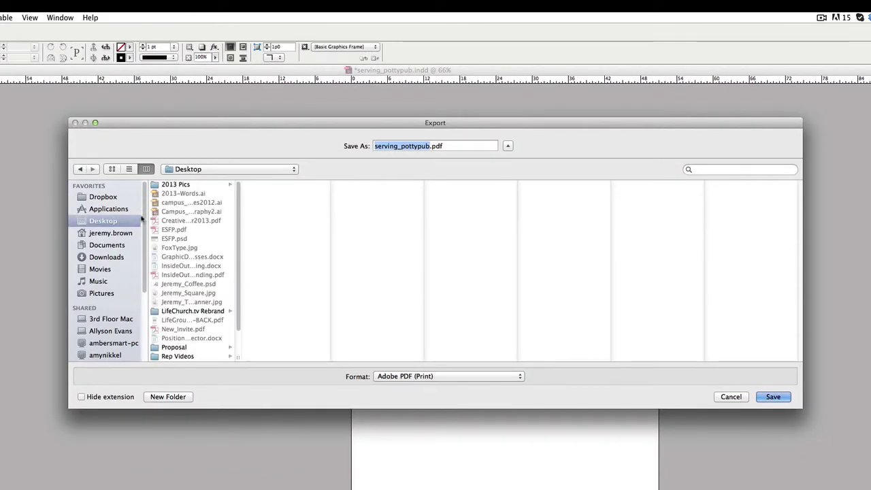
{"action": "left_click", "coordinate": [376, 146]}
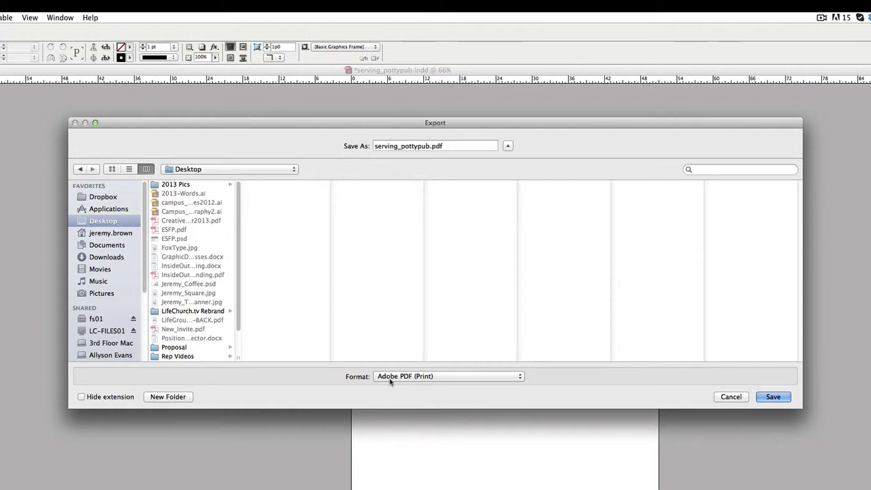
{"action": "left_click", "coordinate": [458, 378]}
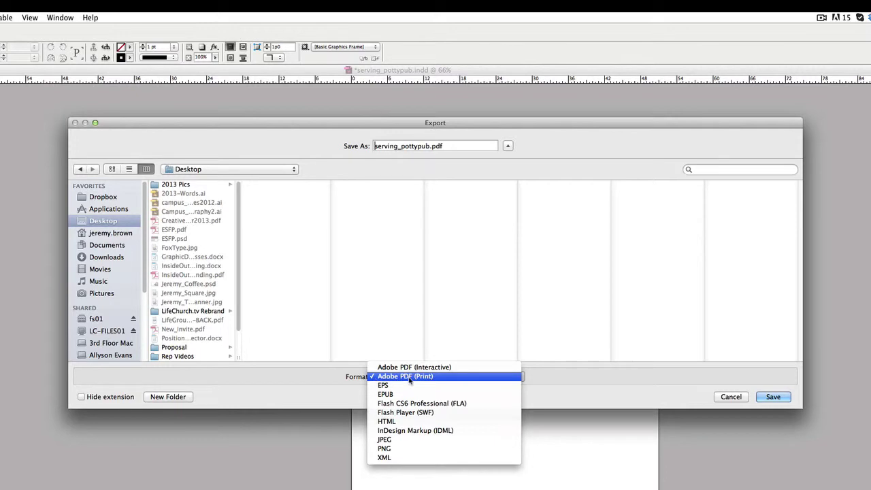
{"action": "left_click", "coordinate": [410, 378]}
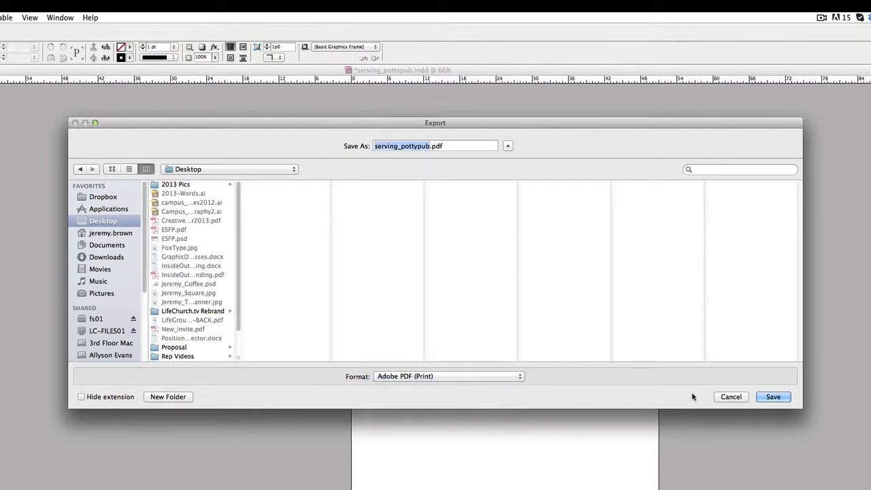
{"action": "left_click", "coordinate": [774, 396]}
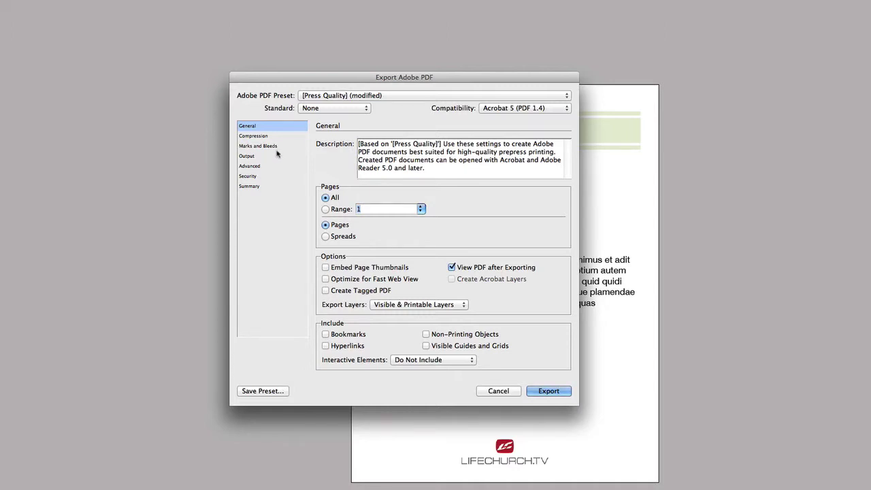
Choose the [Press Quality] PDF preset and export the file.
{"action": "left_click", "coordinate": [421, 97]}
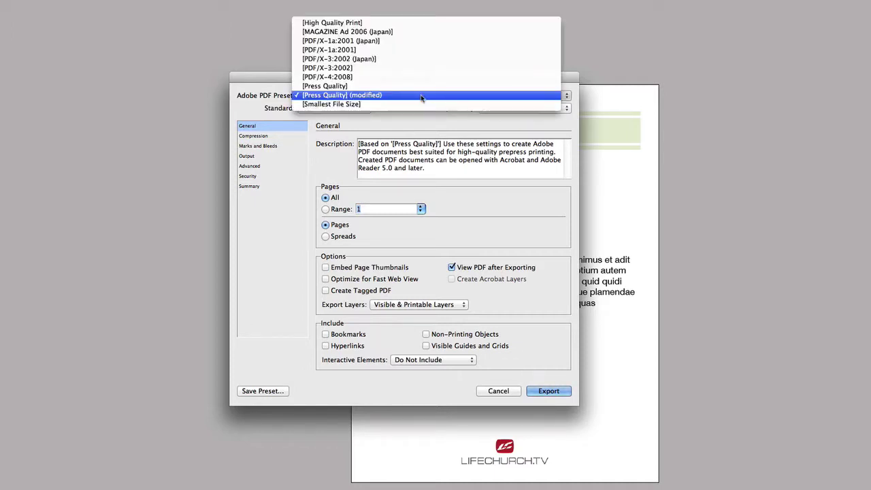
{"action": "left_click", "coordinate": [341, 87]}
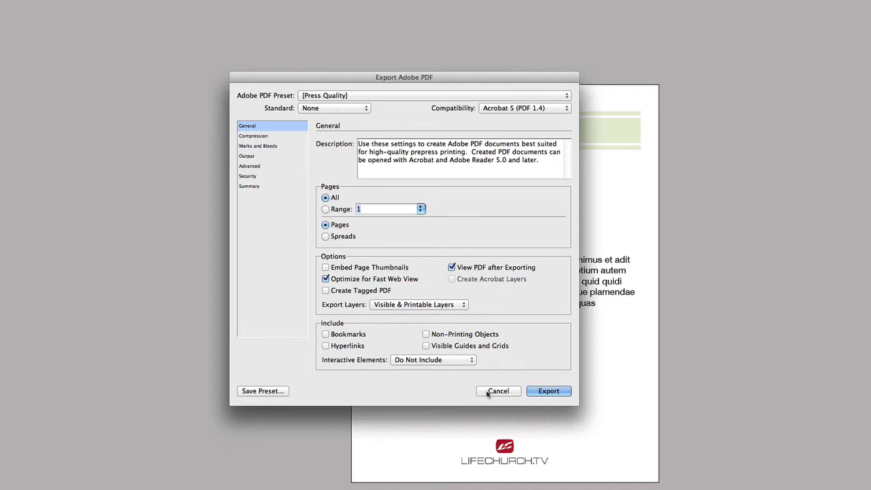
{"action": "left_click", "coordinate": [548, 391]}
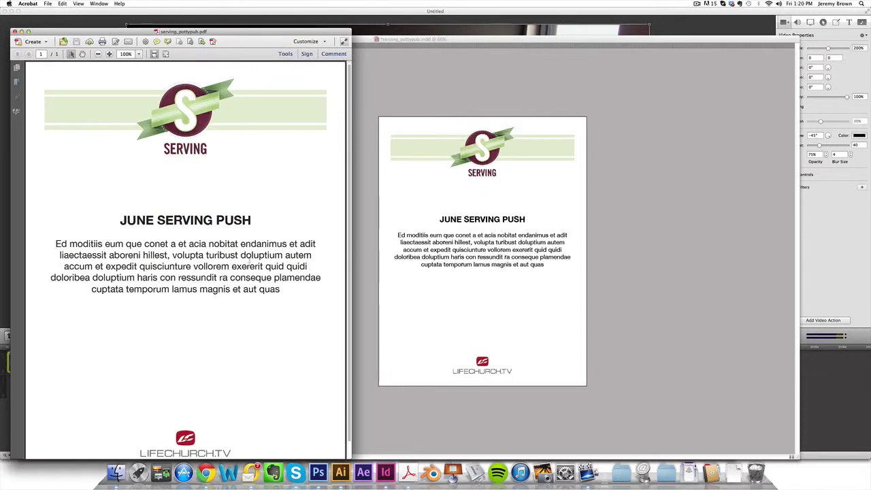
Bring the exported PDF's window to the middle of the screen and examine the page from header to logo.
{"action": "left_click_drag", "start_coordinate": [245, 30], "coordinate": [464, 21]}
{"action": "scroll", "coordinate": [422, 130], "scroll_direction": "down", "scroll_amount": 2}
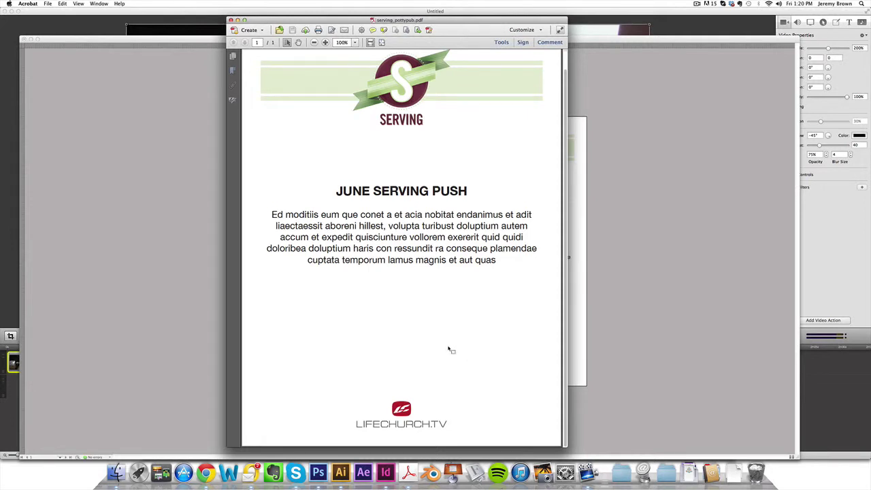
{"action": "scroll", "coordinate": [449, 350], "scroll_direction": "up", "scroll_amount": 1}
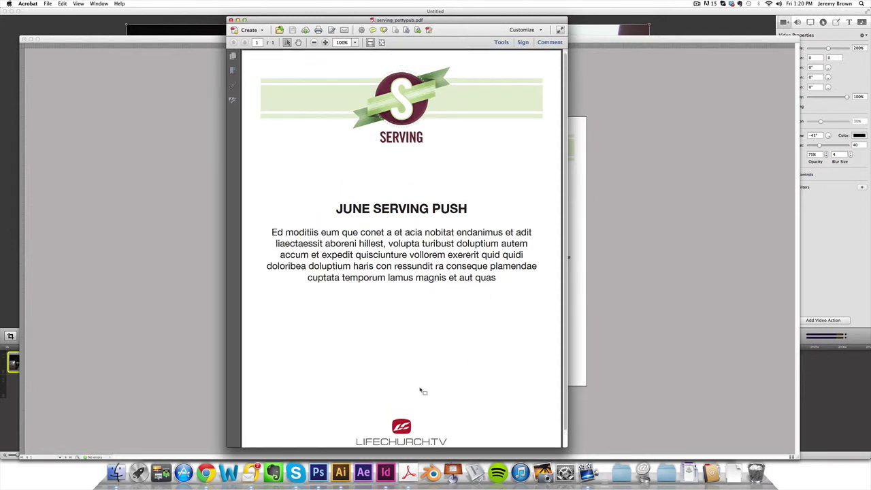